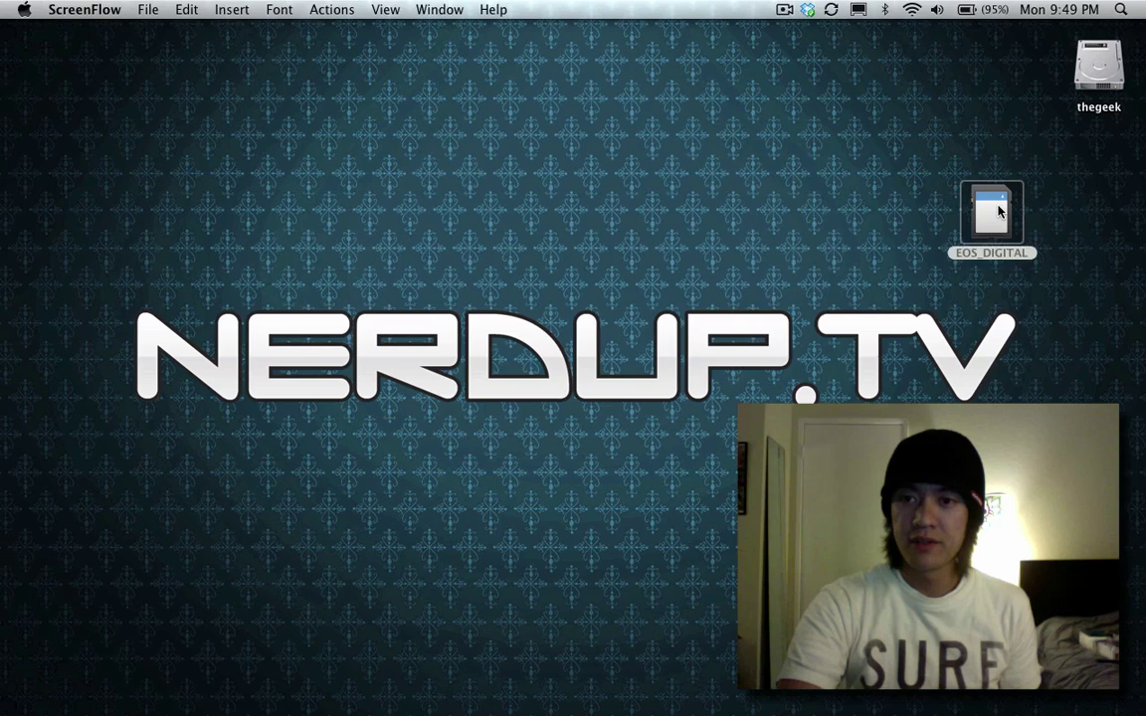
Open the EOS_DIGITAL camera card from the desktop in a Finder window
double_click(1000, 211)
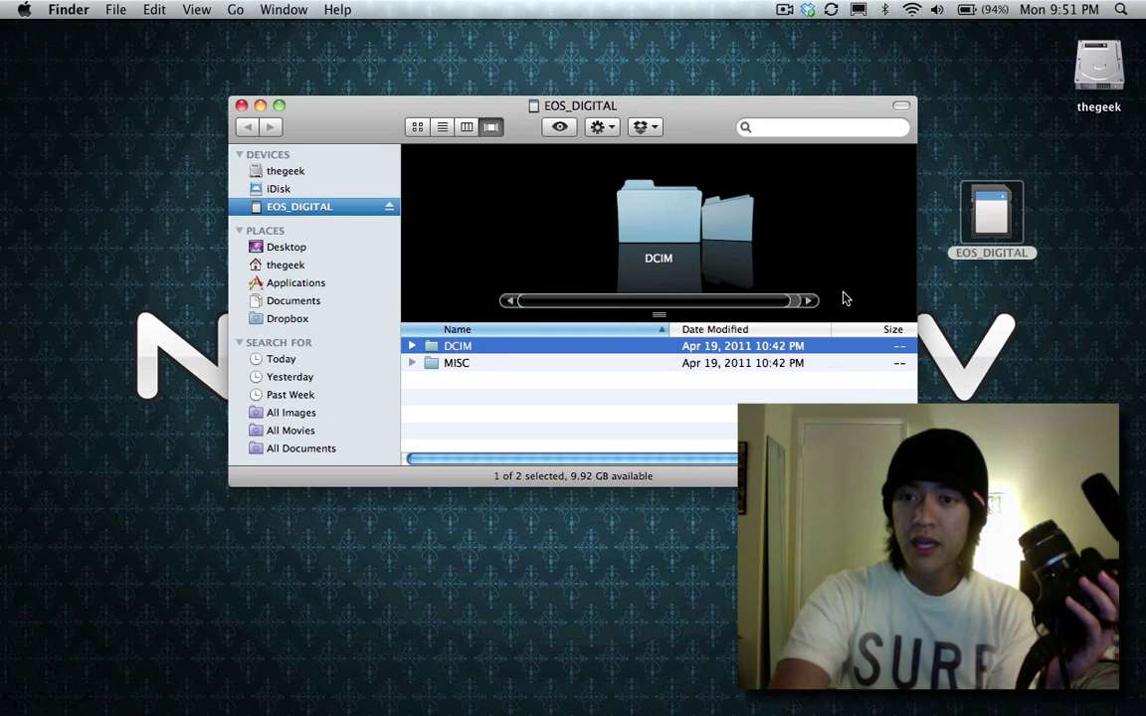
Open the card's DCIM > 100CANON folder and select the MVI_0113.MOV clip
left_click_drag(991, 211, 1076, 197)
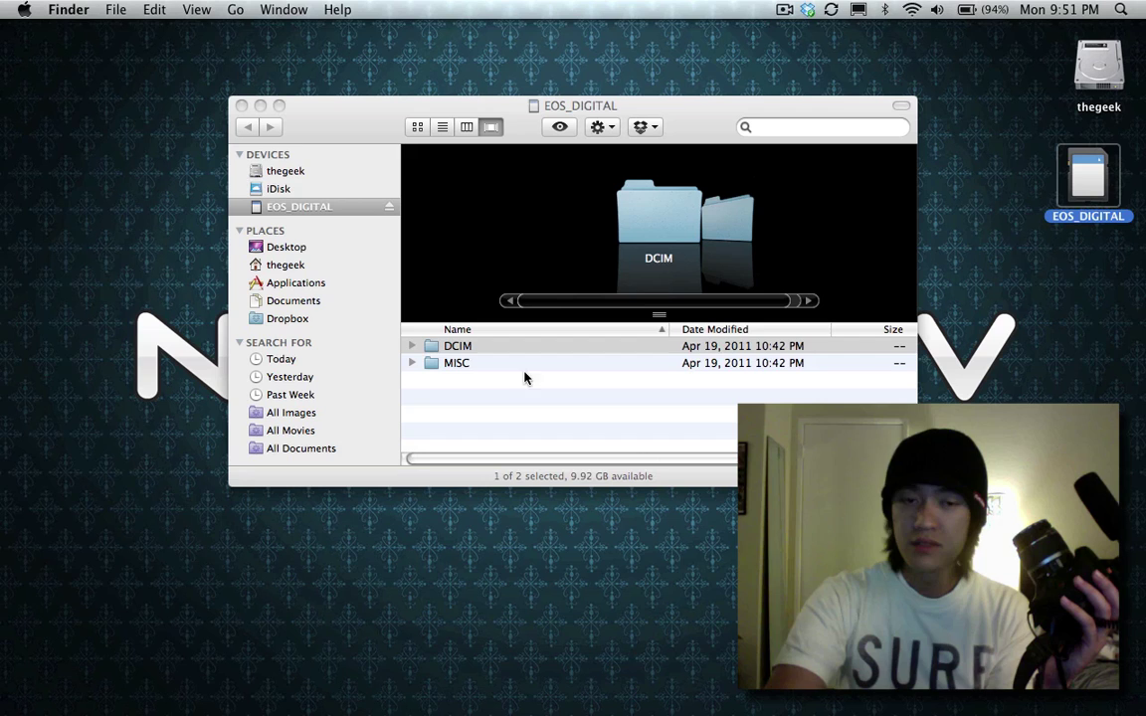
left_click(430, 350)
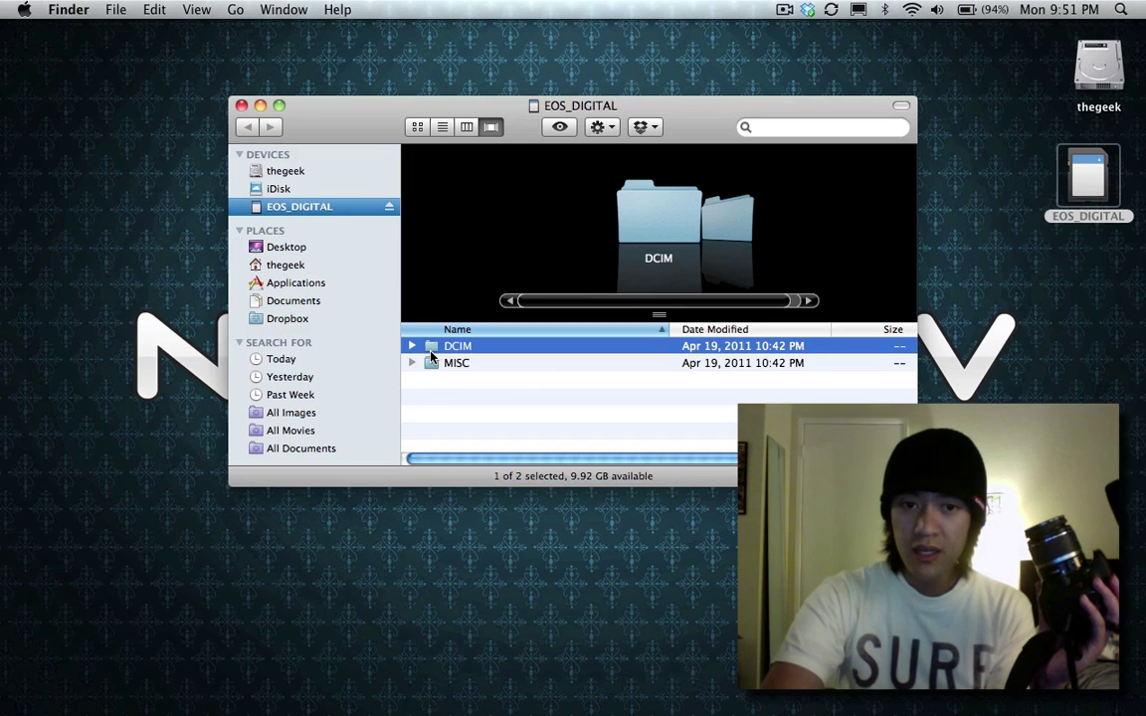
double_click(430, 350)
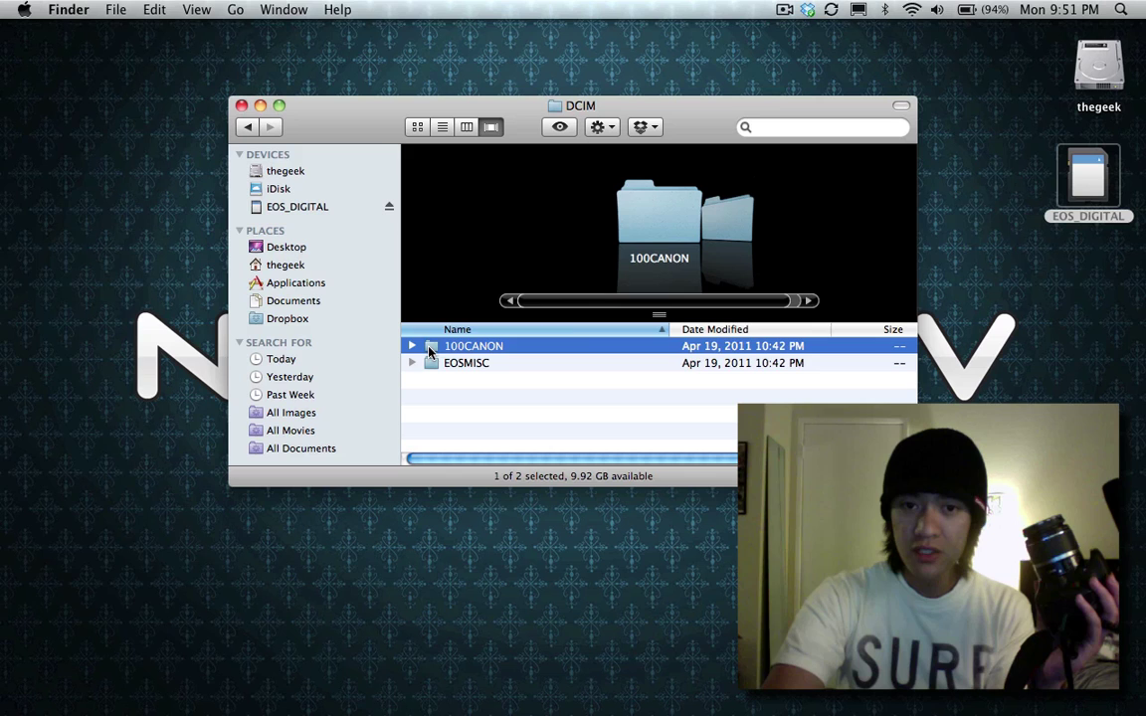
double_click(429, 351)
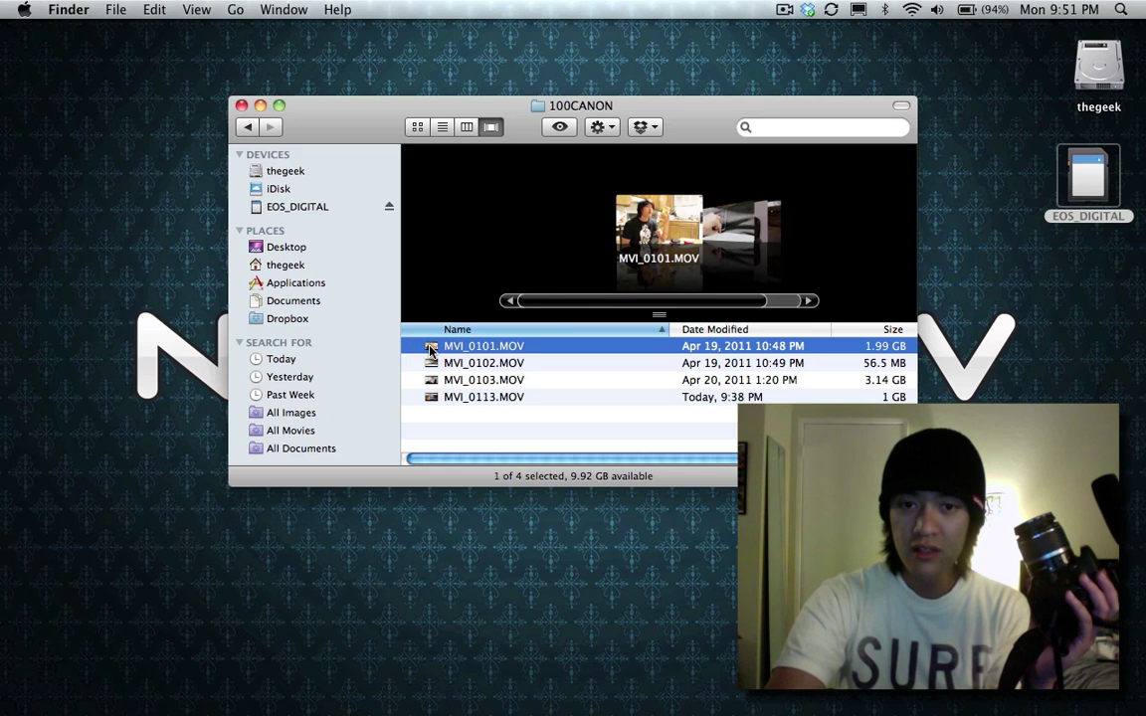
left_click(445, 397)
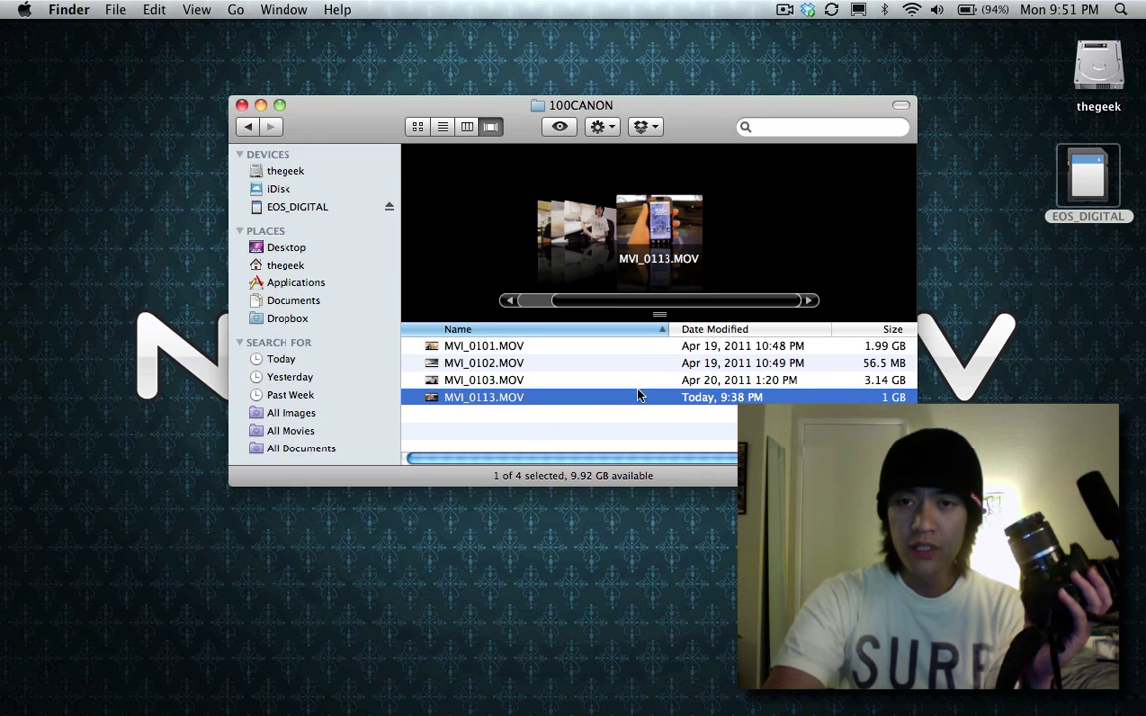
Launch MPEG Streamclip from the Spotlight search results
mouse_move(79, 708)
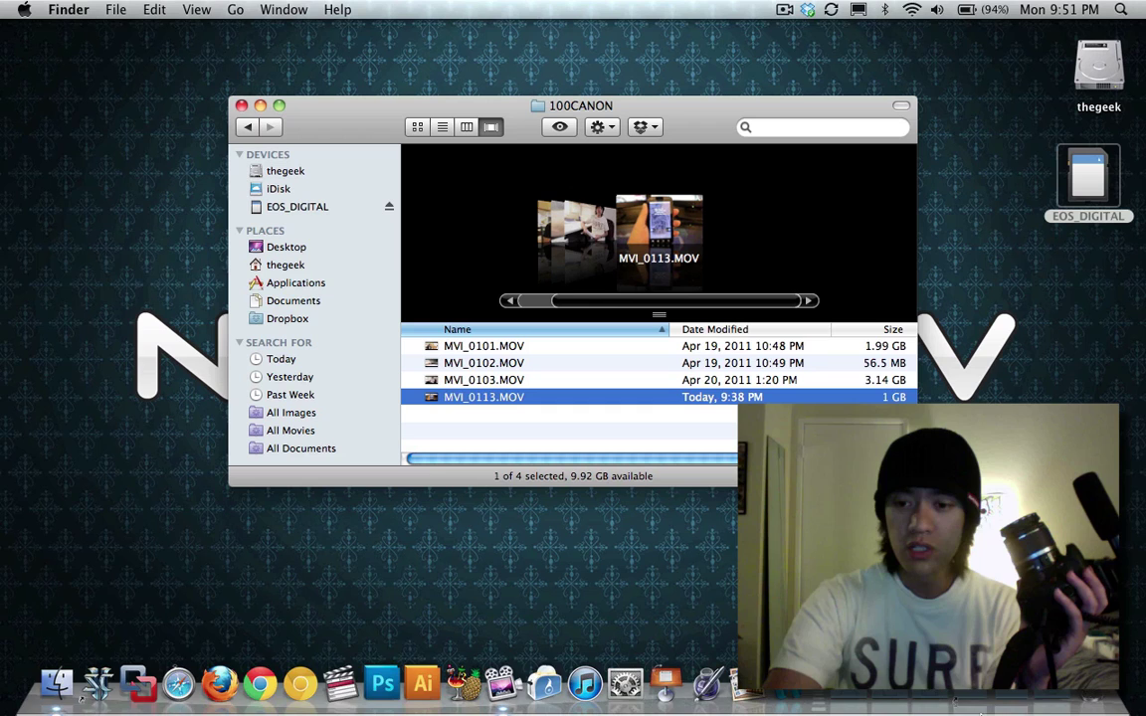
left_click(1120, 10)
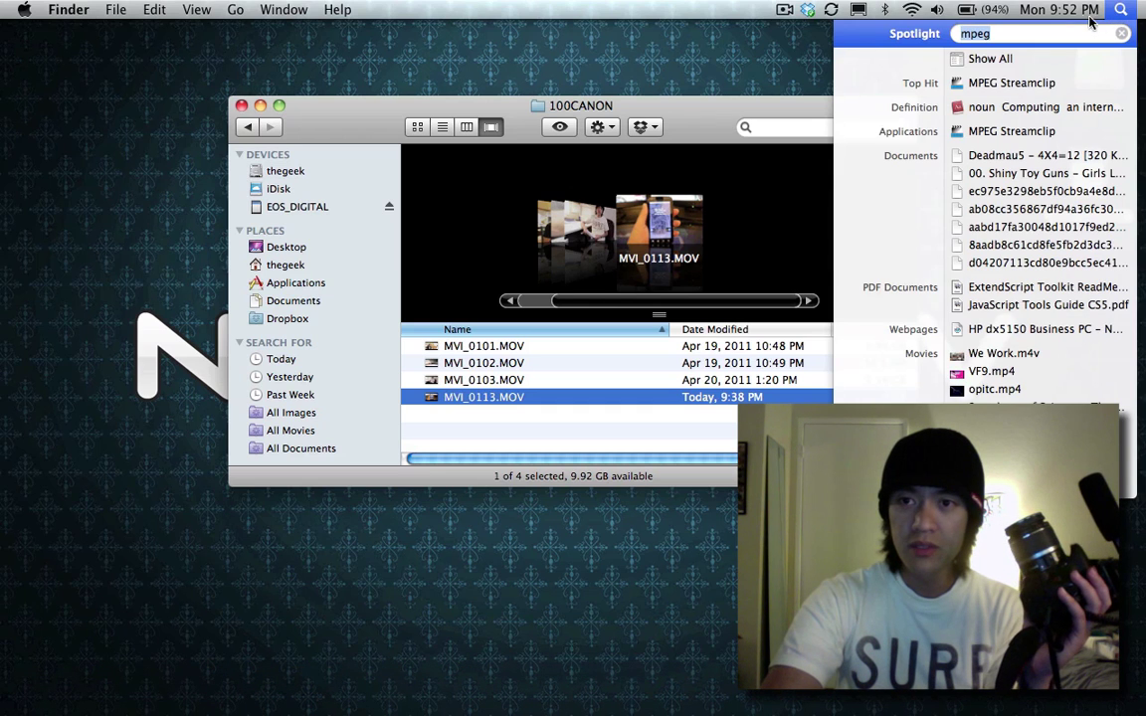
left_click(1007, 84)
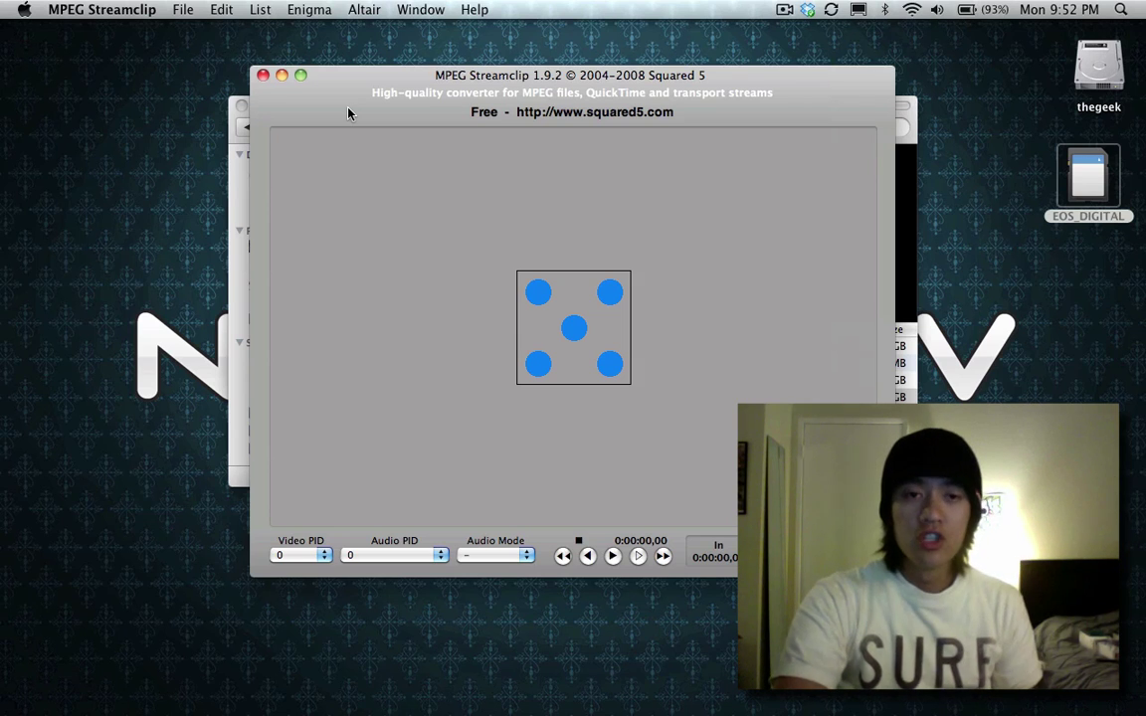
Add MVI_0113.MOV to MPEG Streamclip's Batch List and close the 100CANON Finder window
left_click(260, 12)
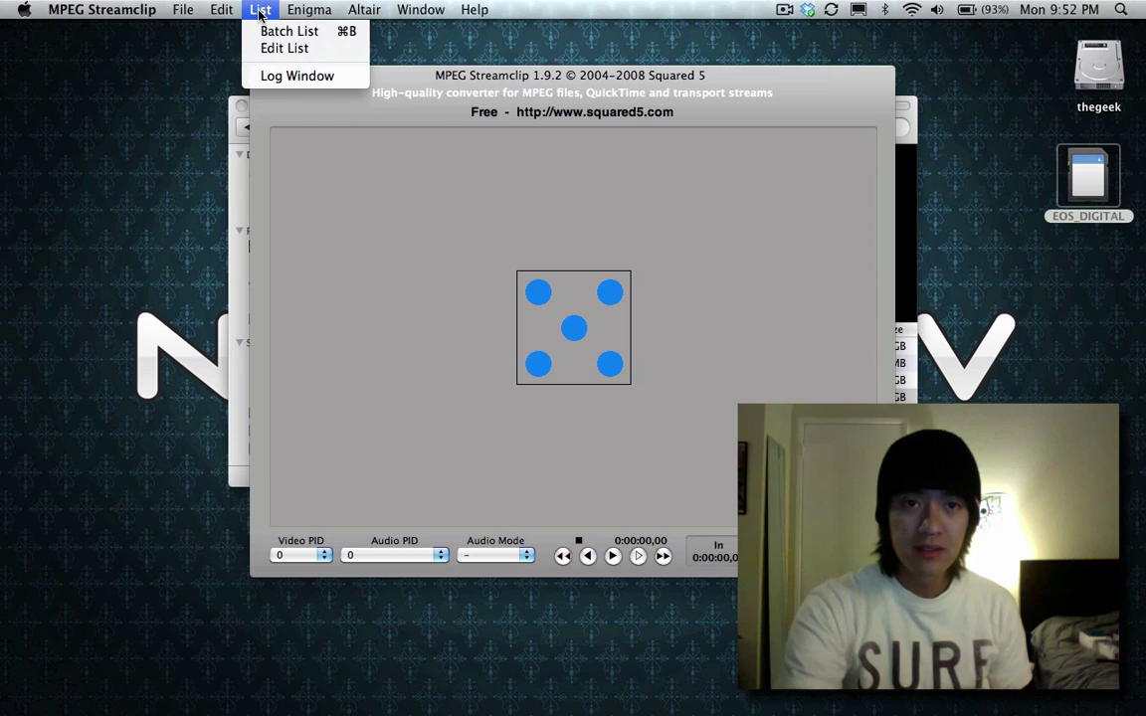
left_click(266, 32)
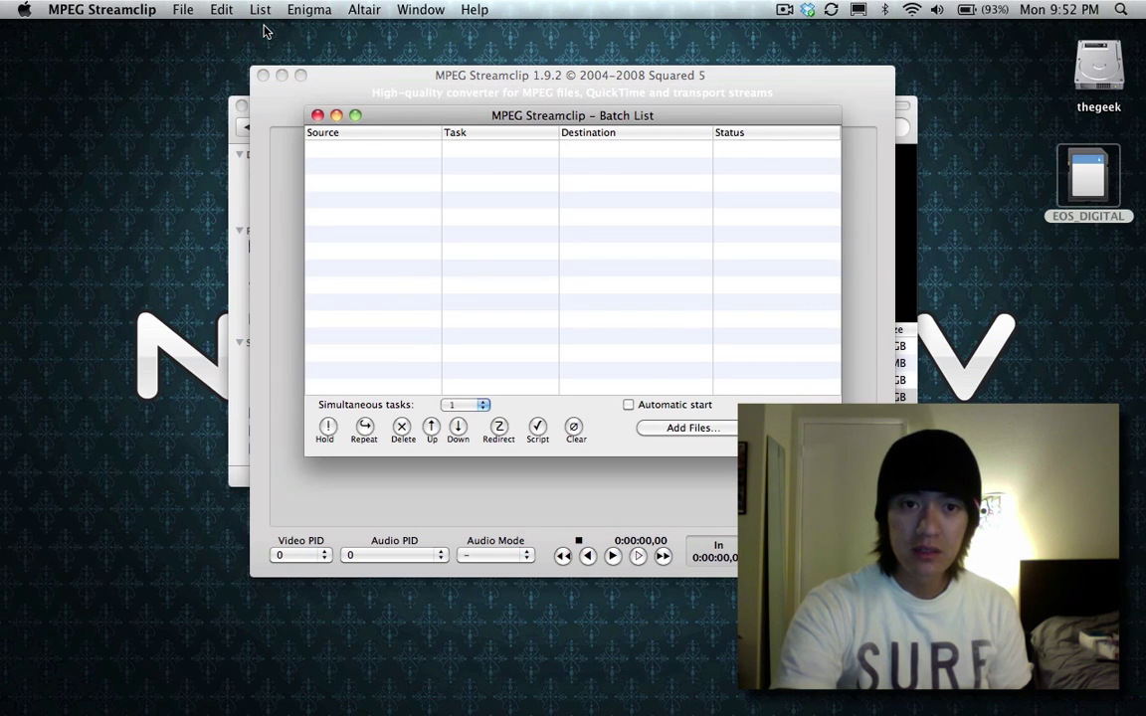
left_click(907, 225)
left_click_drag(401, 105, 792, 69)
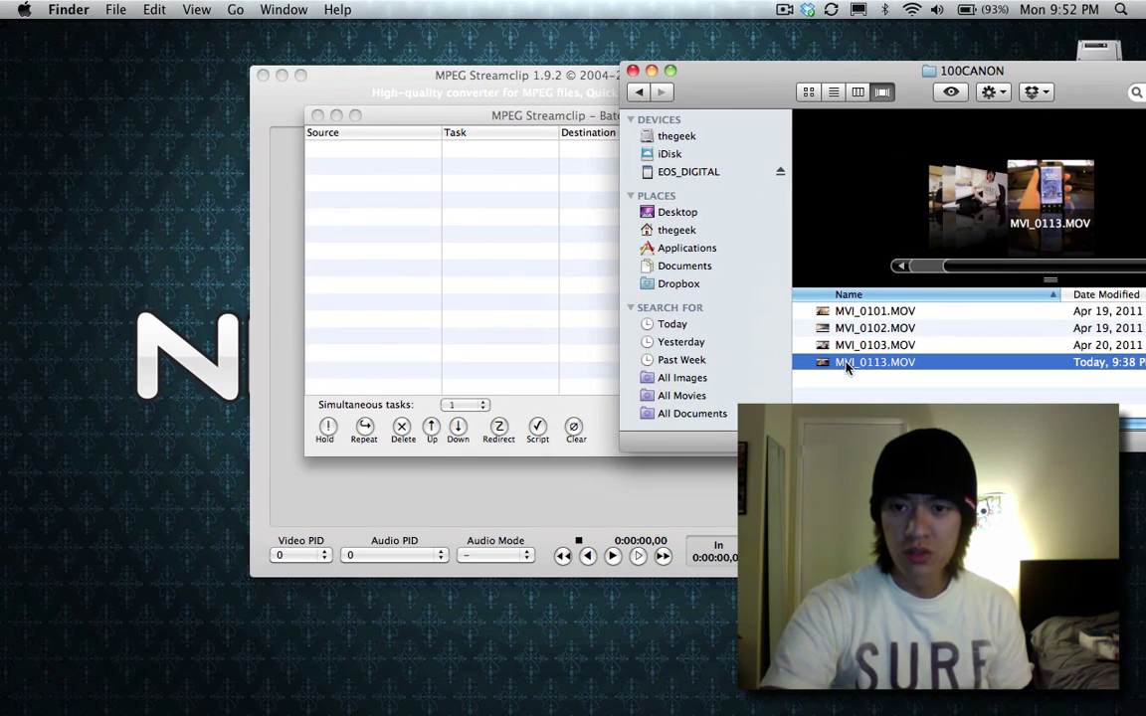
left_click_drag(847, 367, 399, 289)
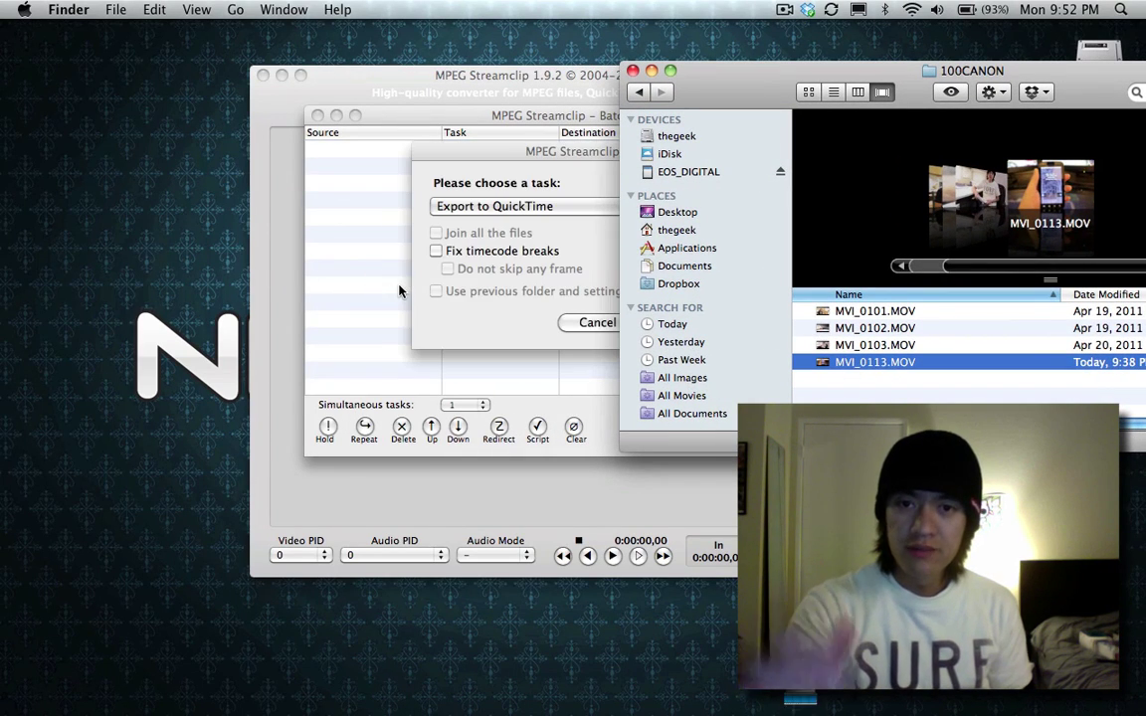
left_click(632, 72)
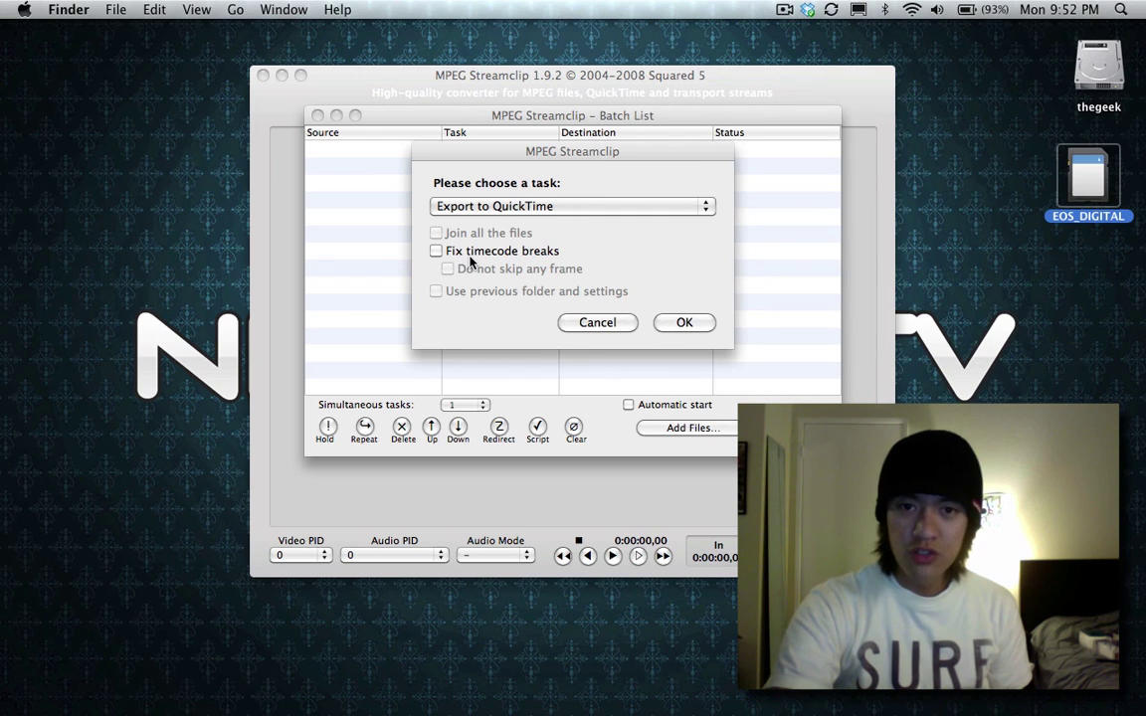
Keep Export to QuickTime as the batch task and confirm it
left_click(480, 207)
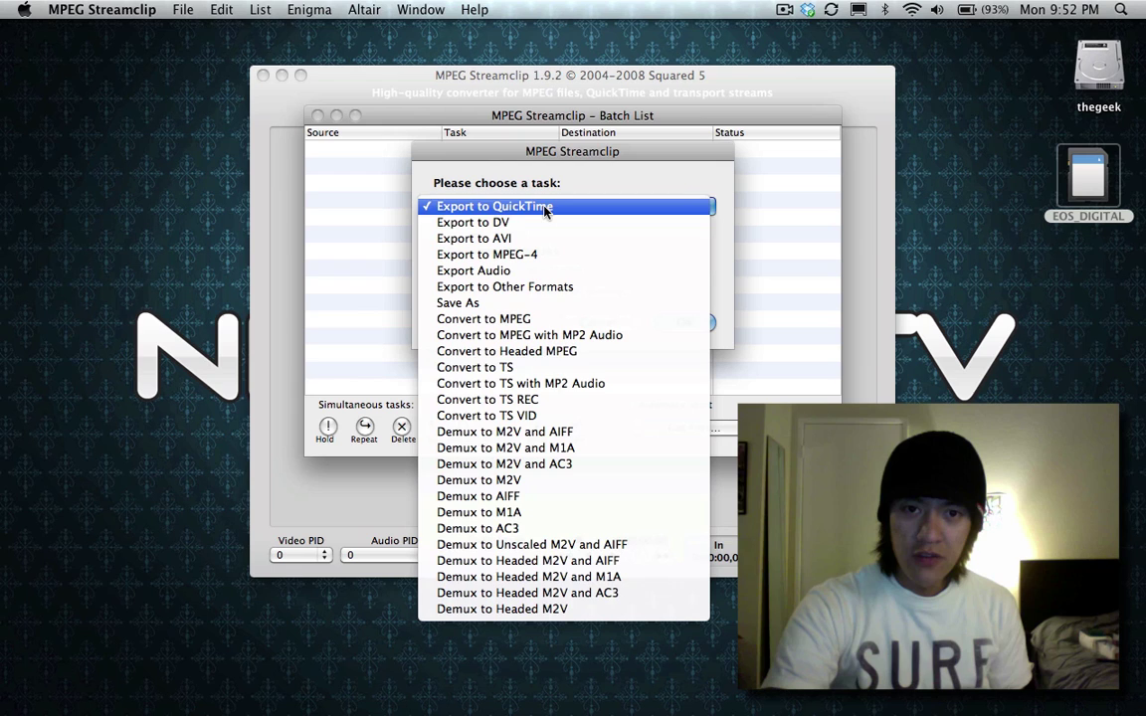
left_click(542, 205)
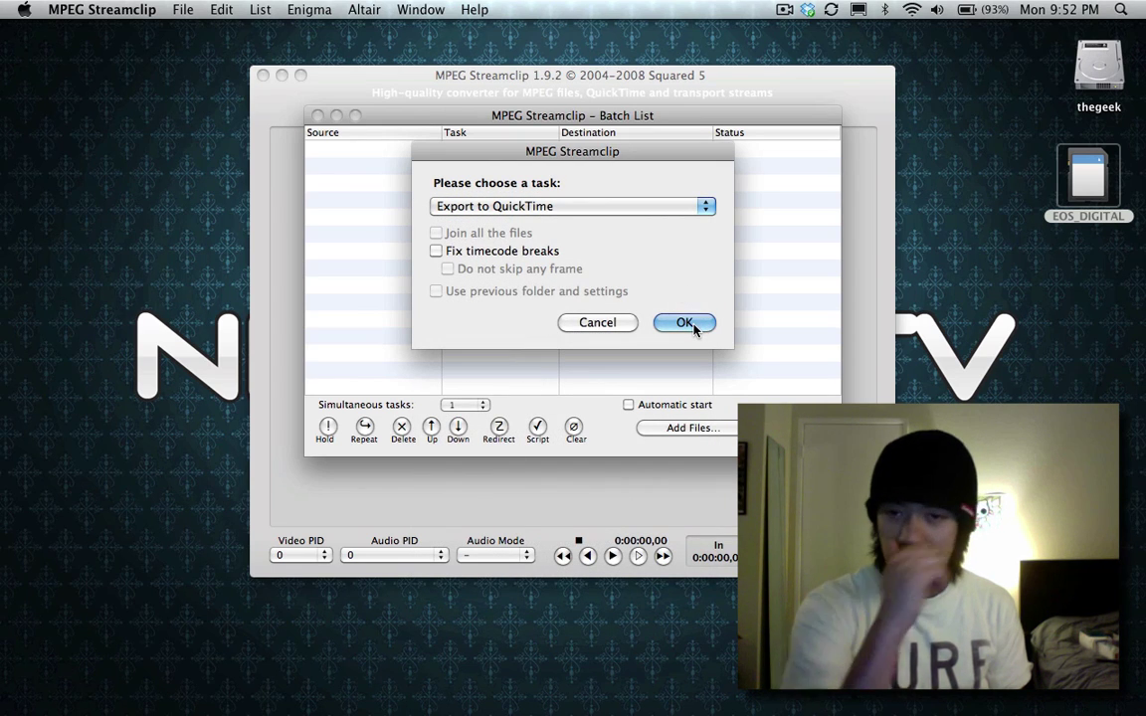
left_click(684, 323)
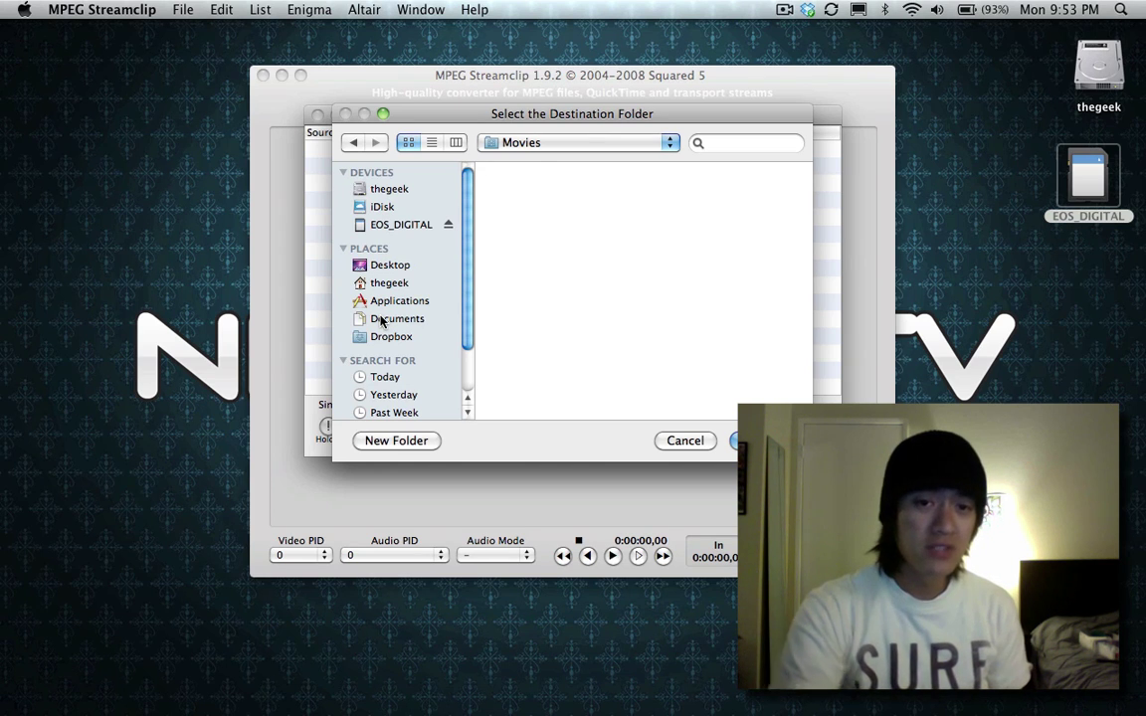
Create an 'atrix' folder in Final Cut Pro Documents > Render Files and set it as the export destination
left_click(380, 319)
double_click(547, 298)
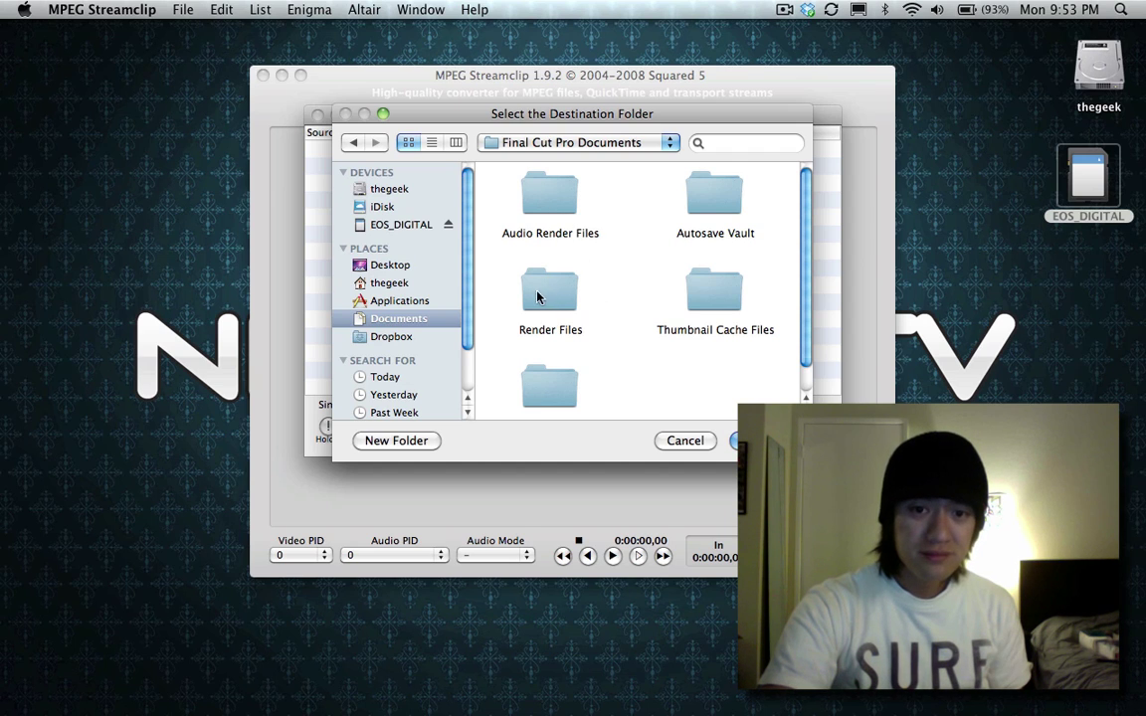
scroll(528, 284, "down", 2)
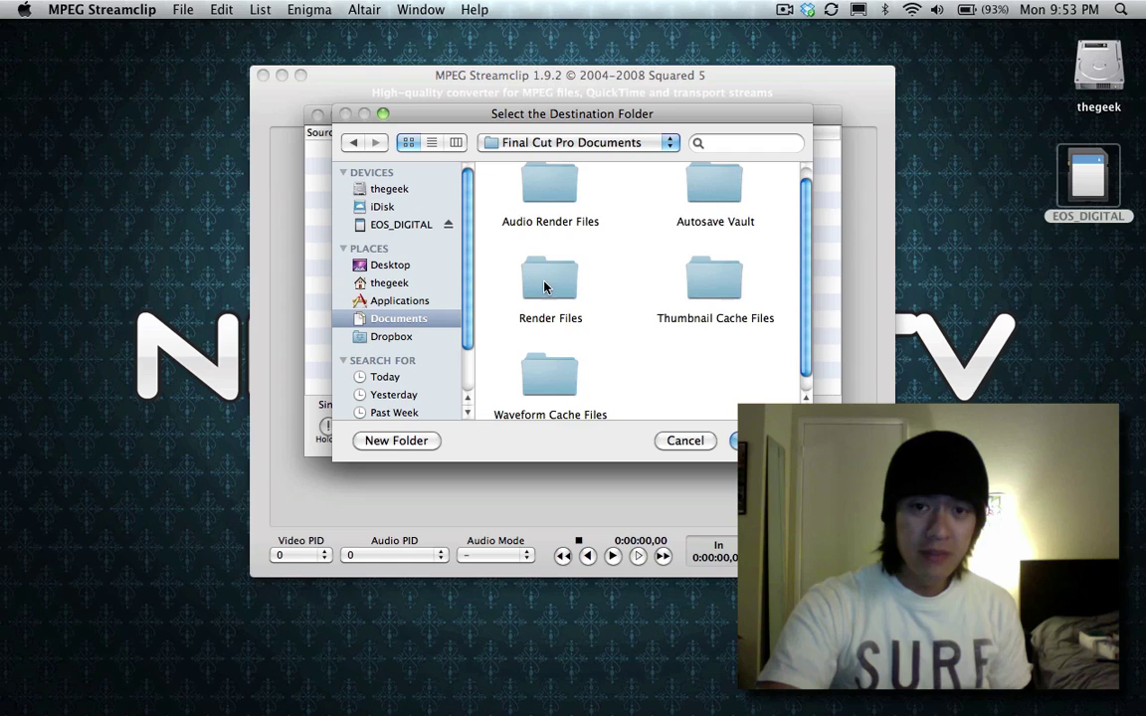
double_click(544, 286)
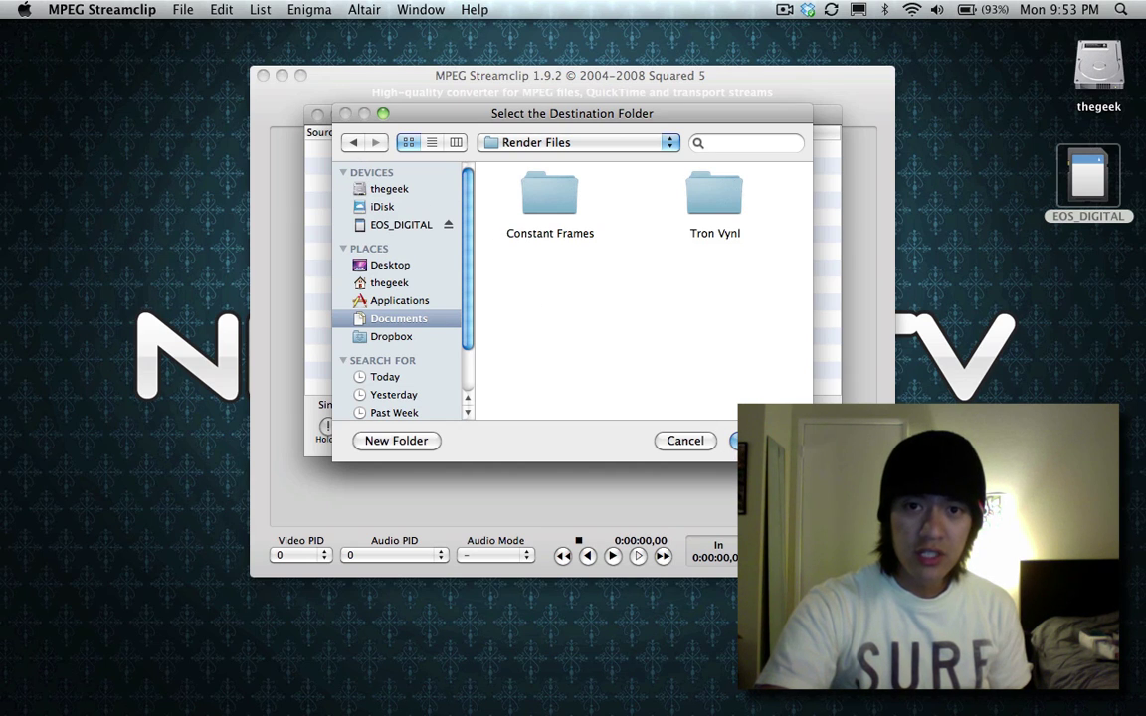
left_click(410, 442)
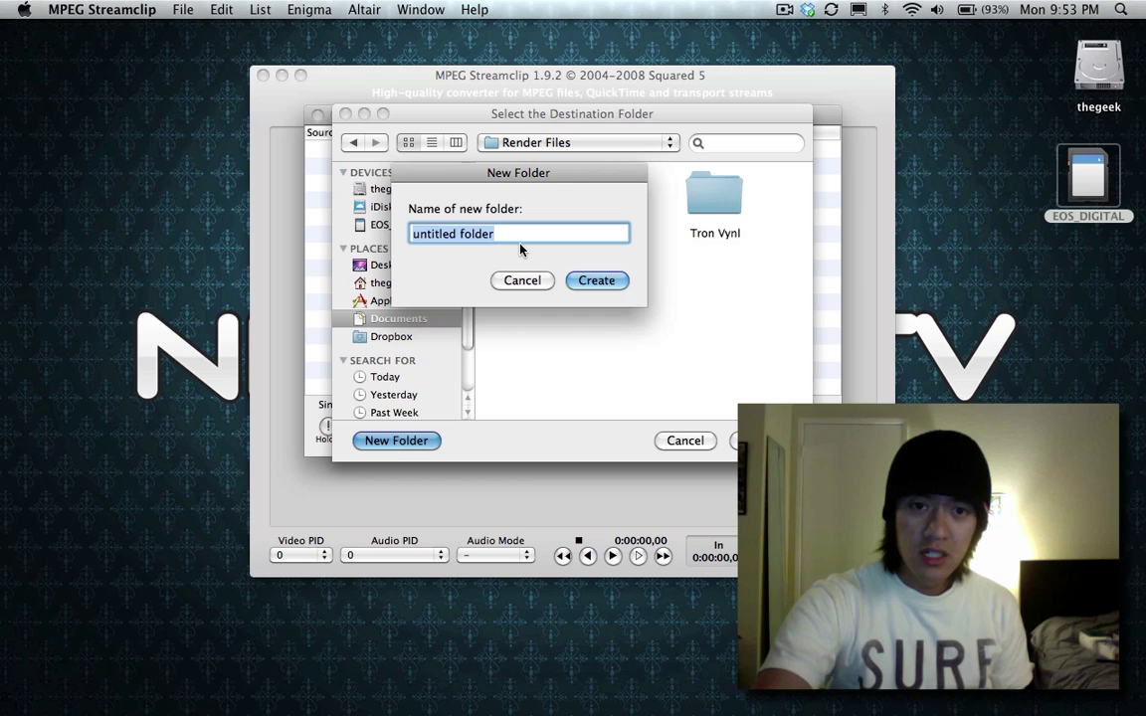
key("BackSpace")
type("at")
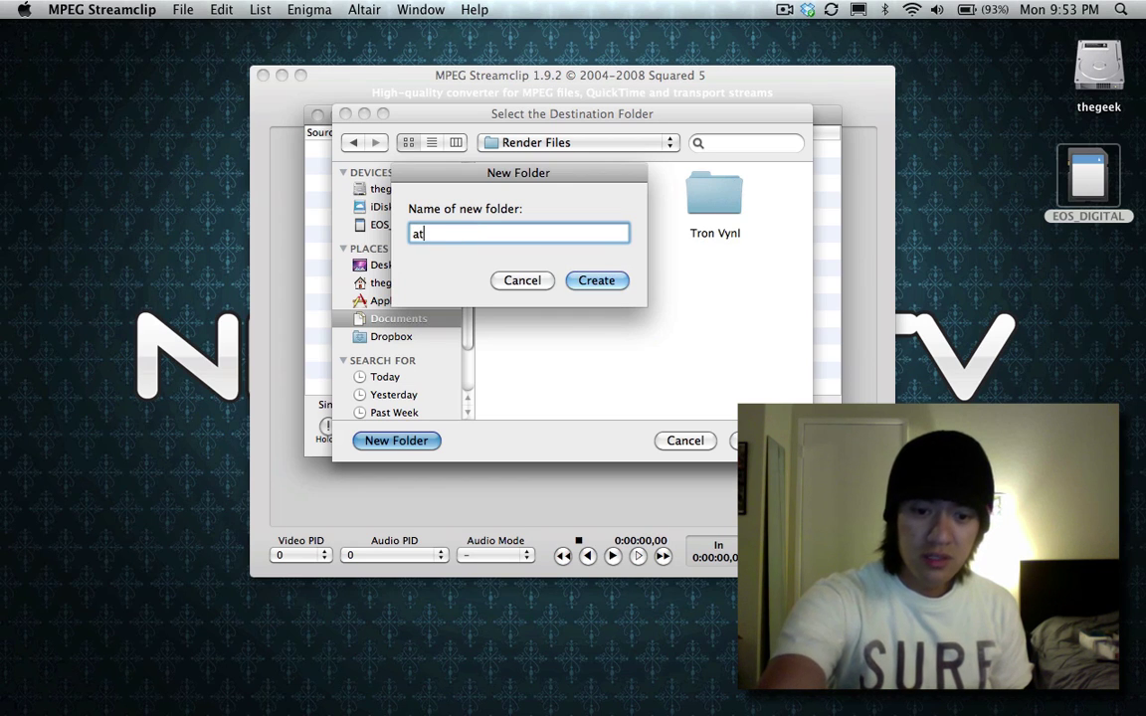
type("rix")
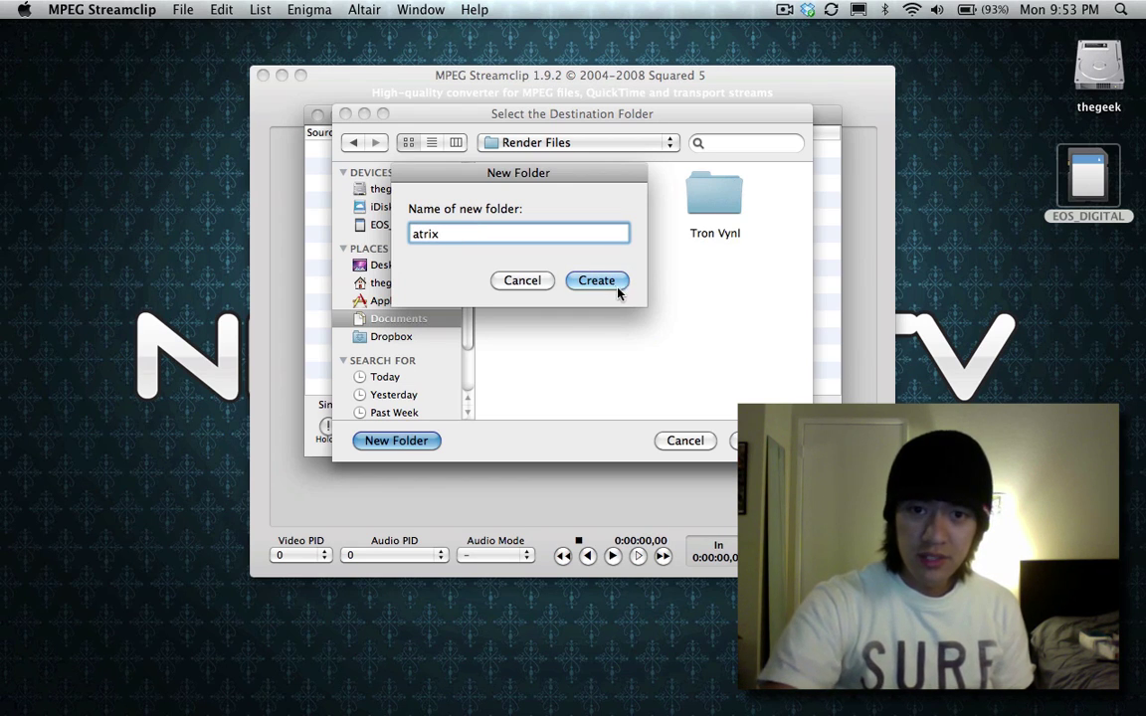
left_click(602, 289)
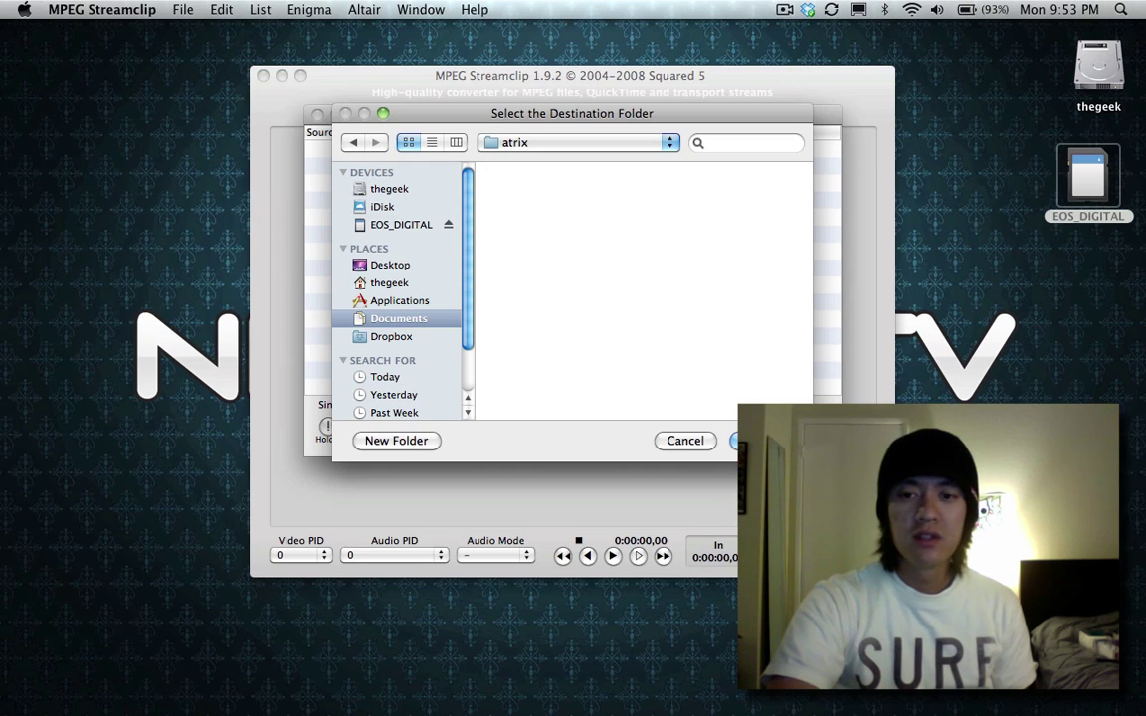
key("Return")
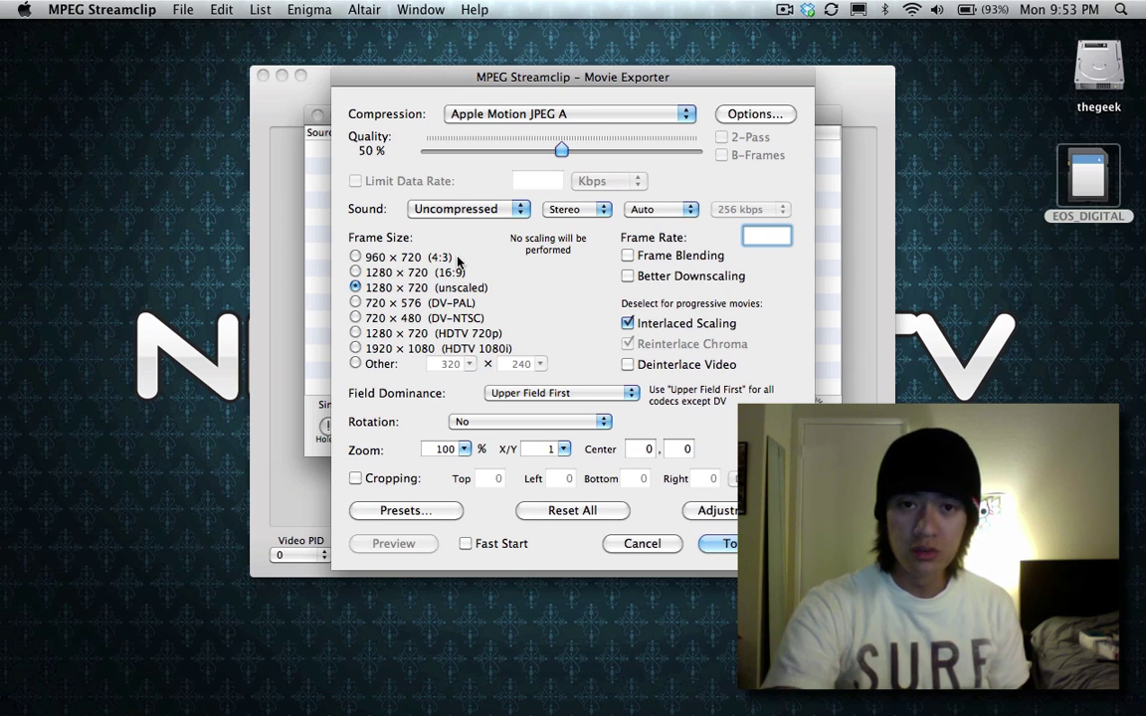
Switch the export compression from Apple Motion JPEG A to Apple ProRes 422 (LT)
left_click(591, 117)
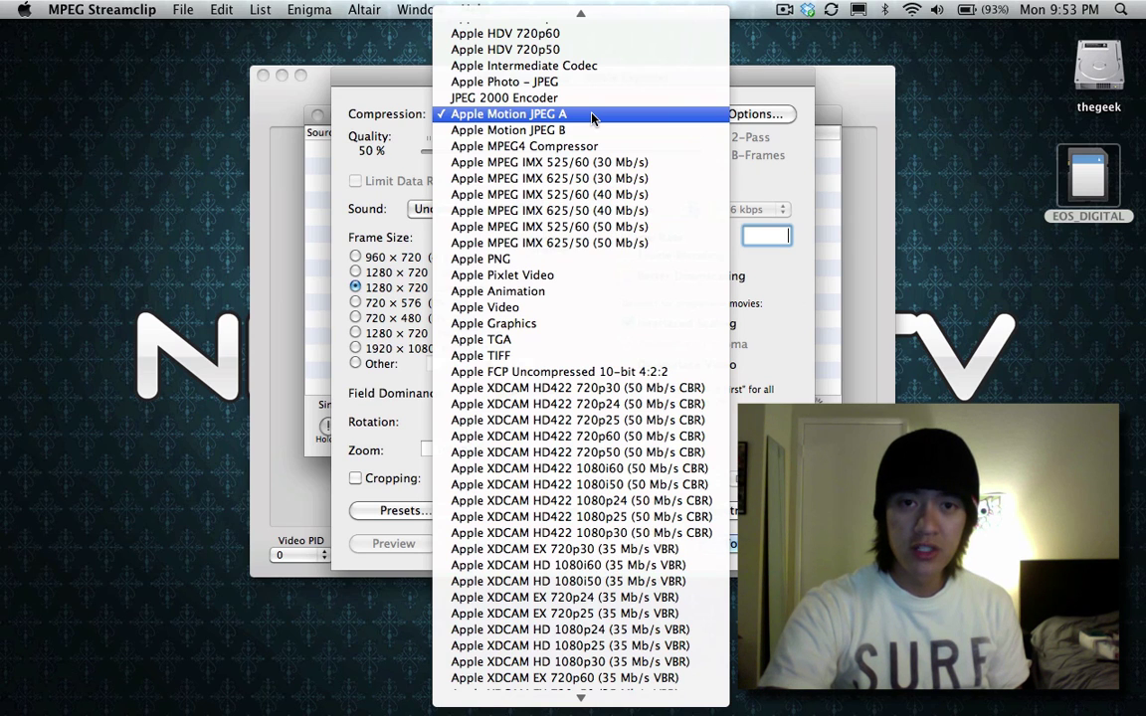
mouse_move(573, 22)
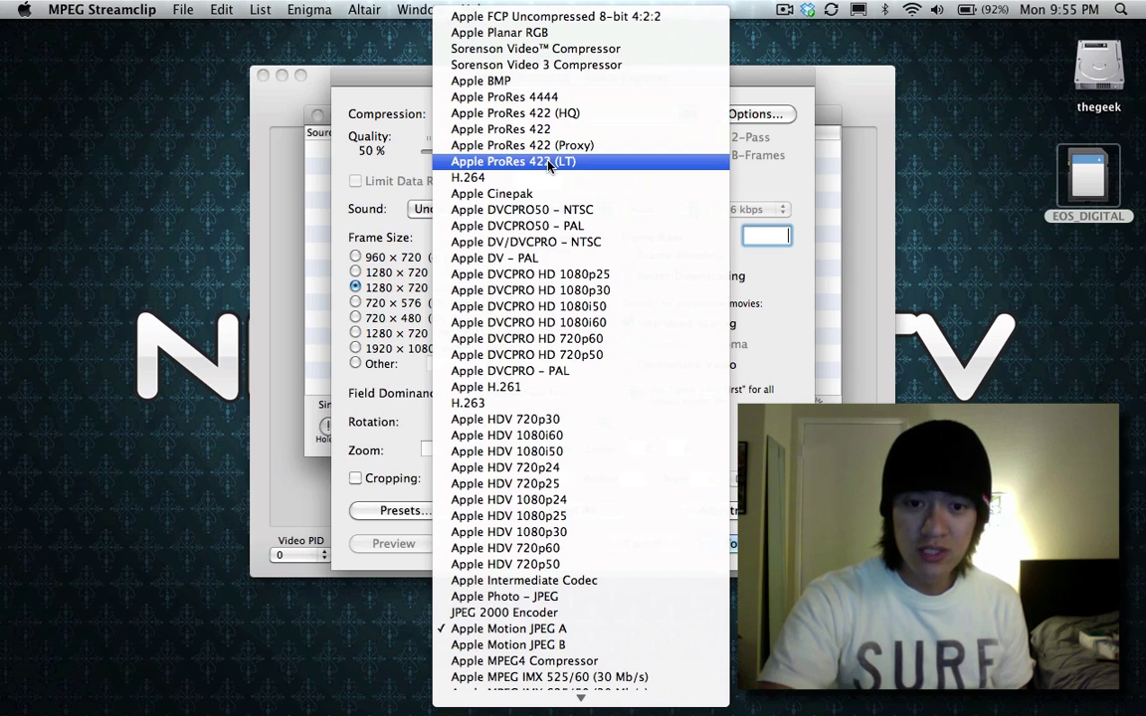
left_click(548, 165)
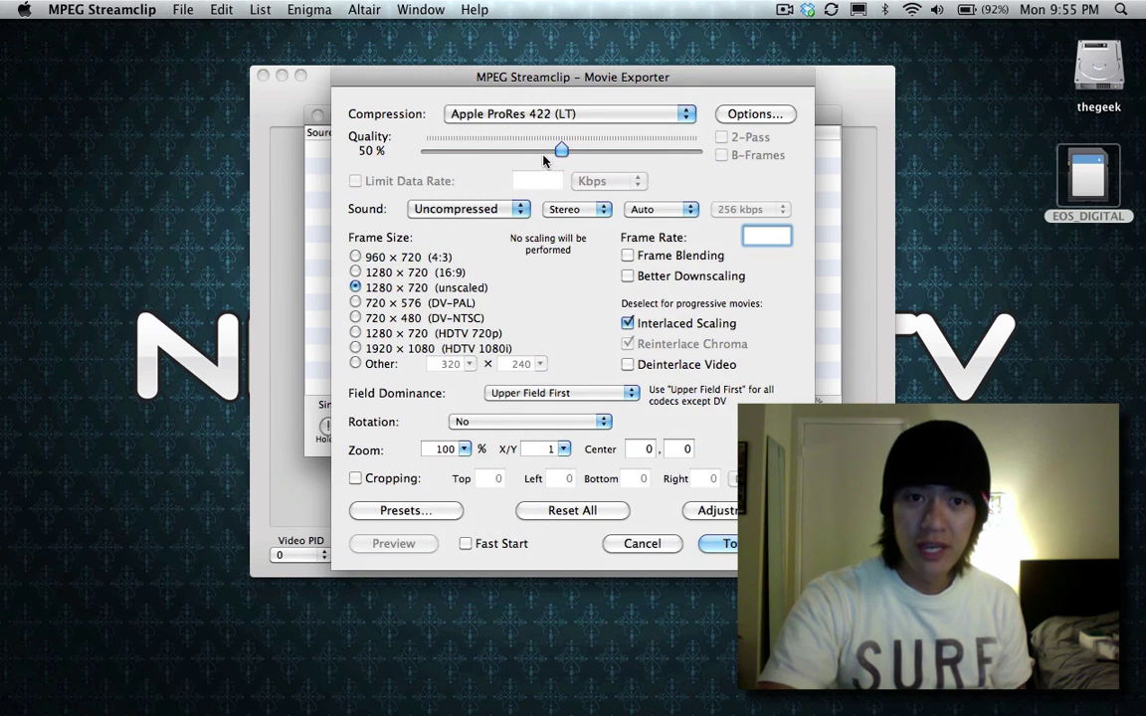
Raise the export quality to 100 % and enter a frame rate of 60
left_click_drag(562, 153, 702, 151)
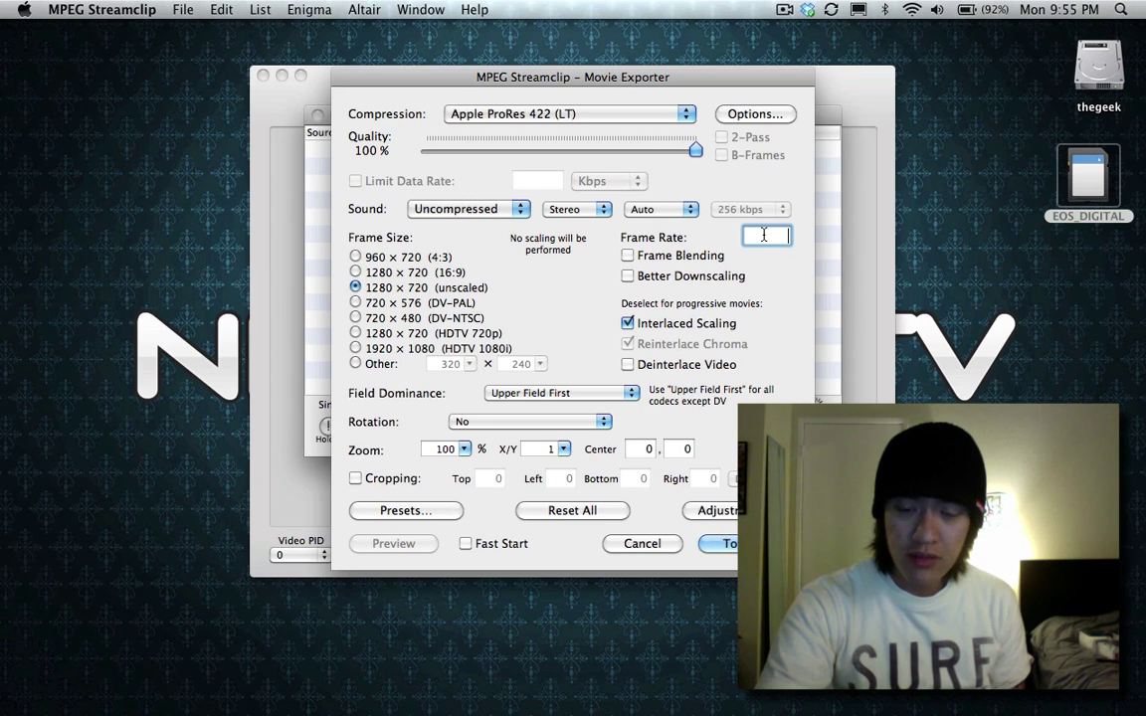
type("60")
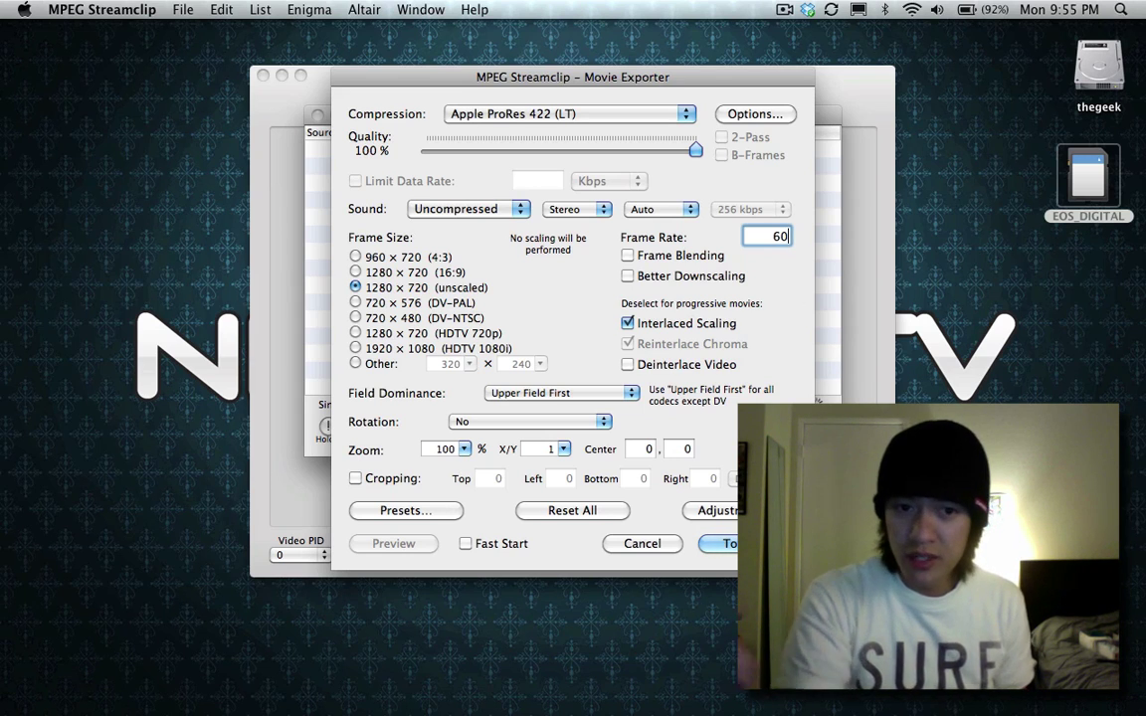
Queue MVI_0113.MOV with these settings, run the batch to Completed, and launch Final Cut Pro
left_click(732, 545)
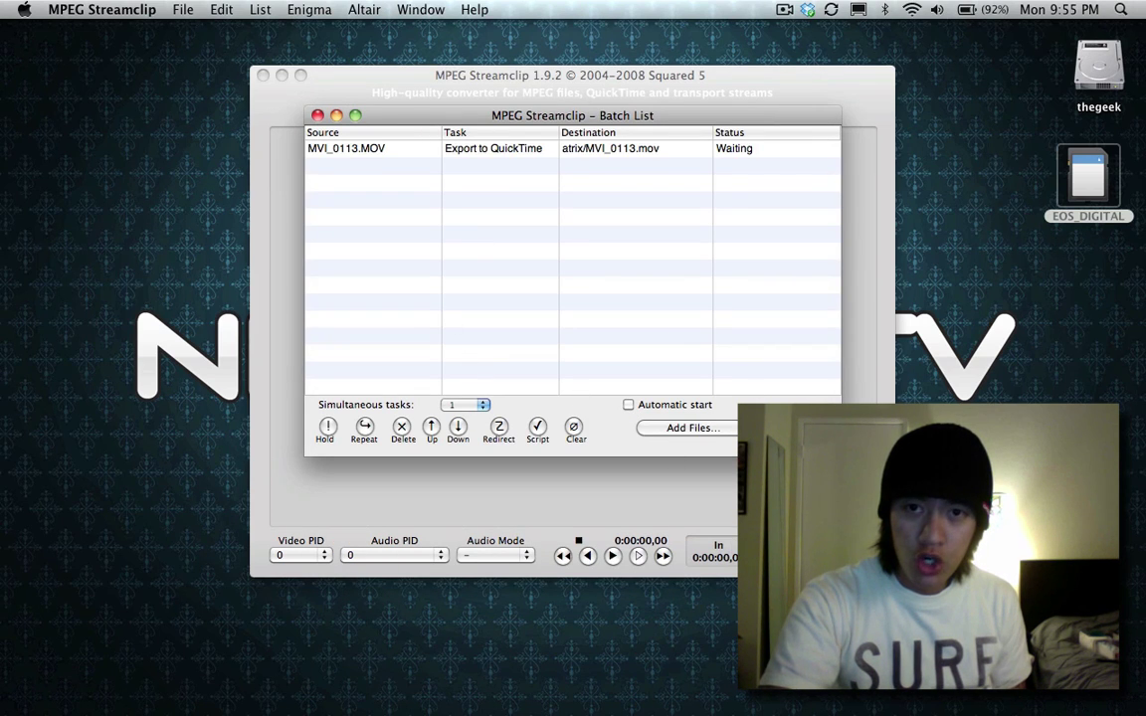
key("Return")
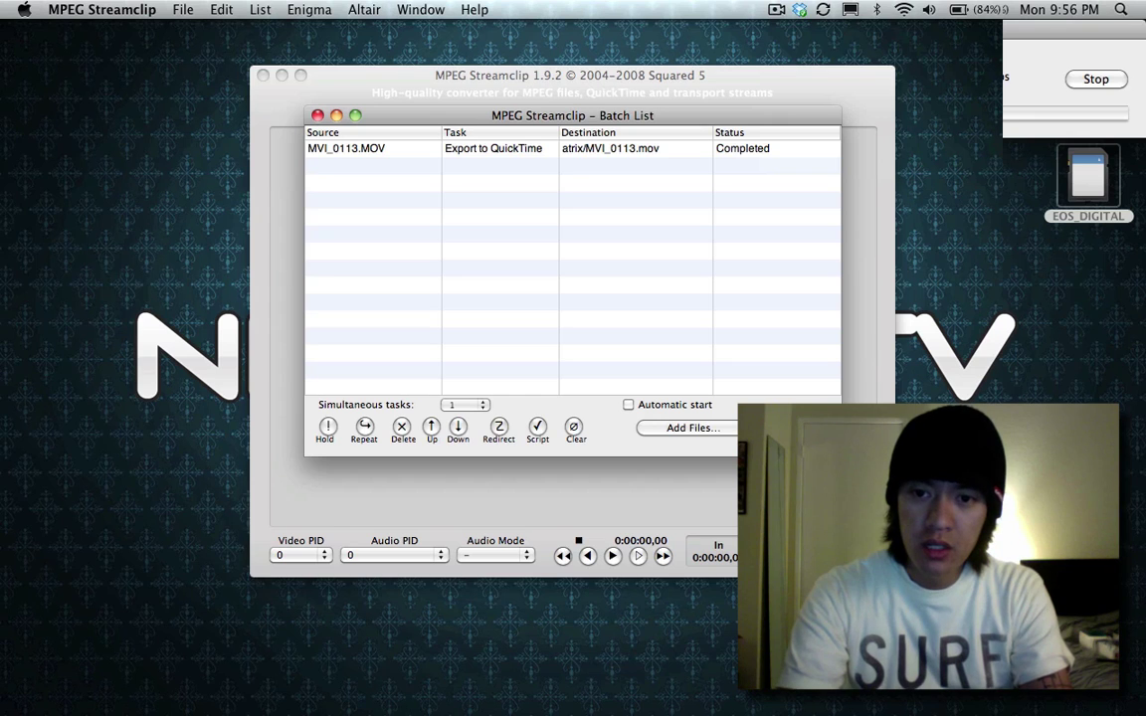
mouse_move(908, 712)
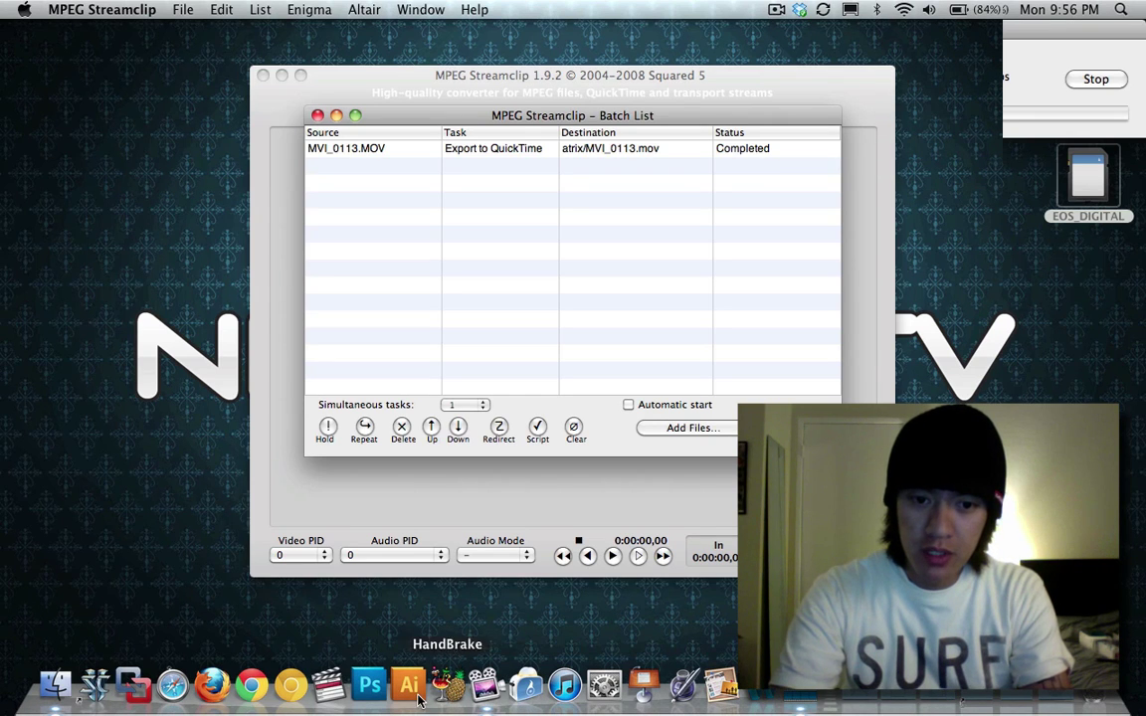
left_click(330, 686)
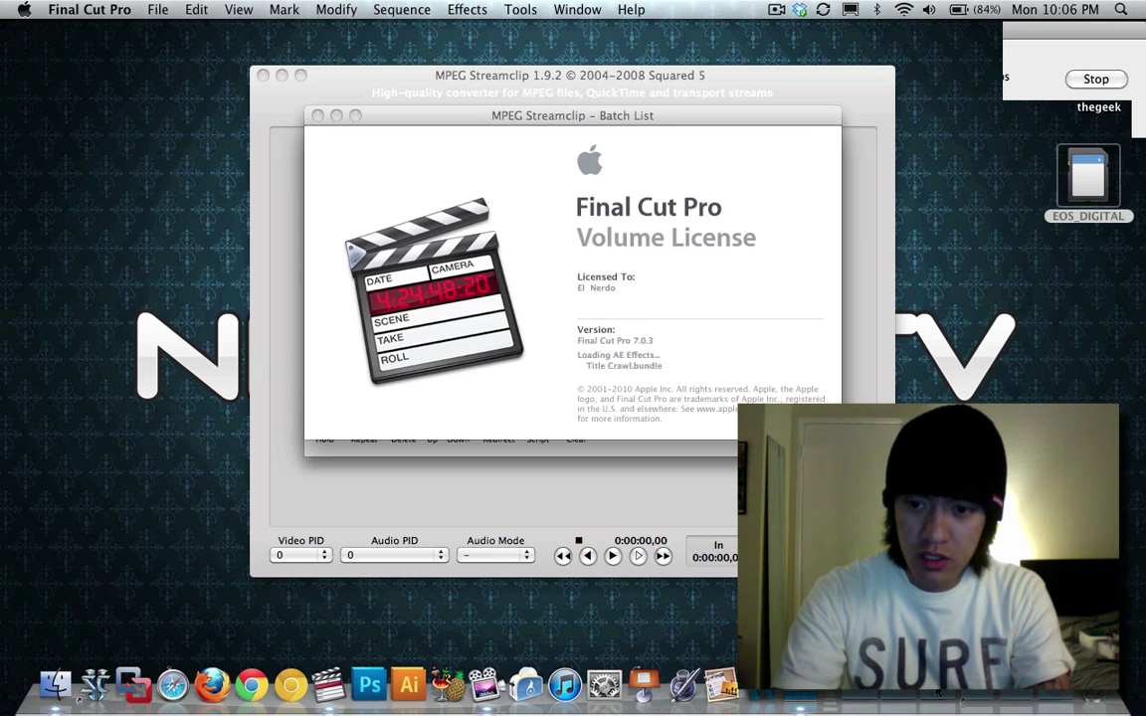
Look inside the Final Cut Pro Documents > Render Files folder in Finder
left_click(893, 696)
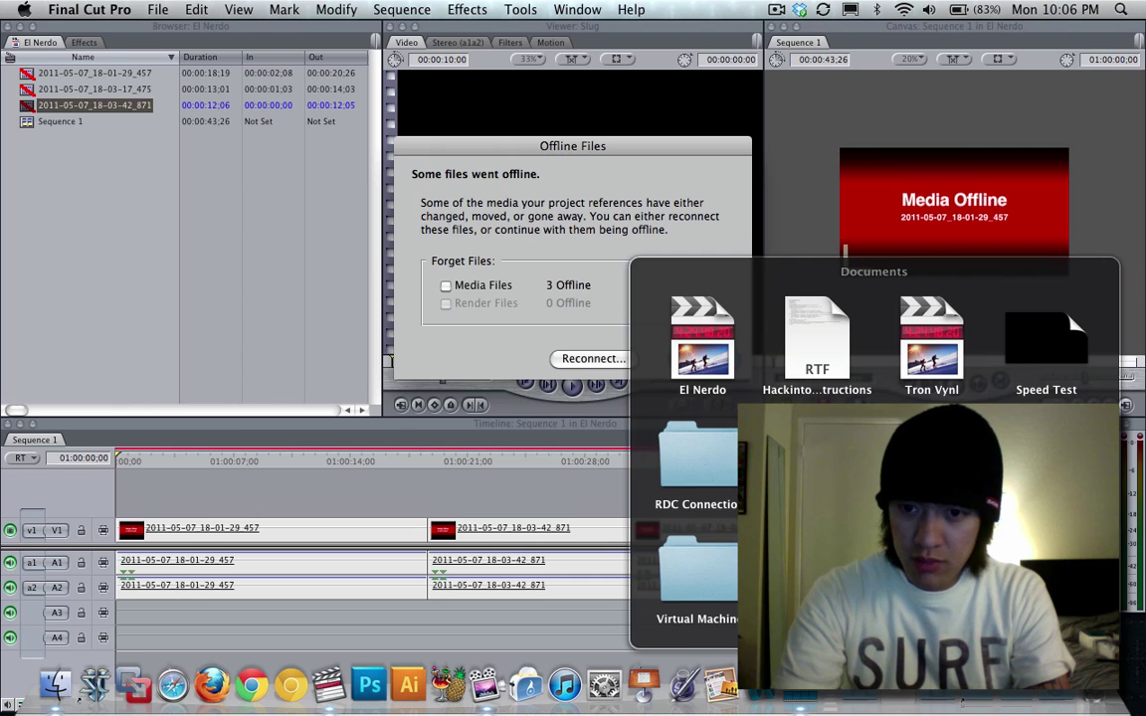
left_click(817, 462)
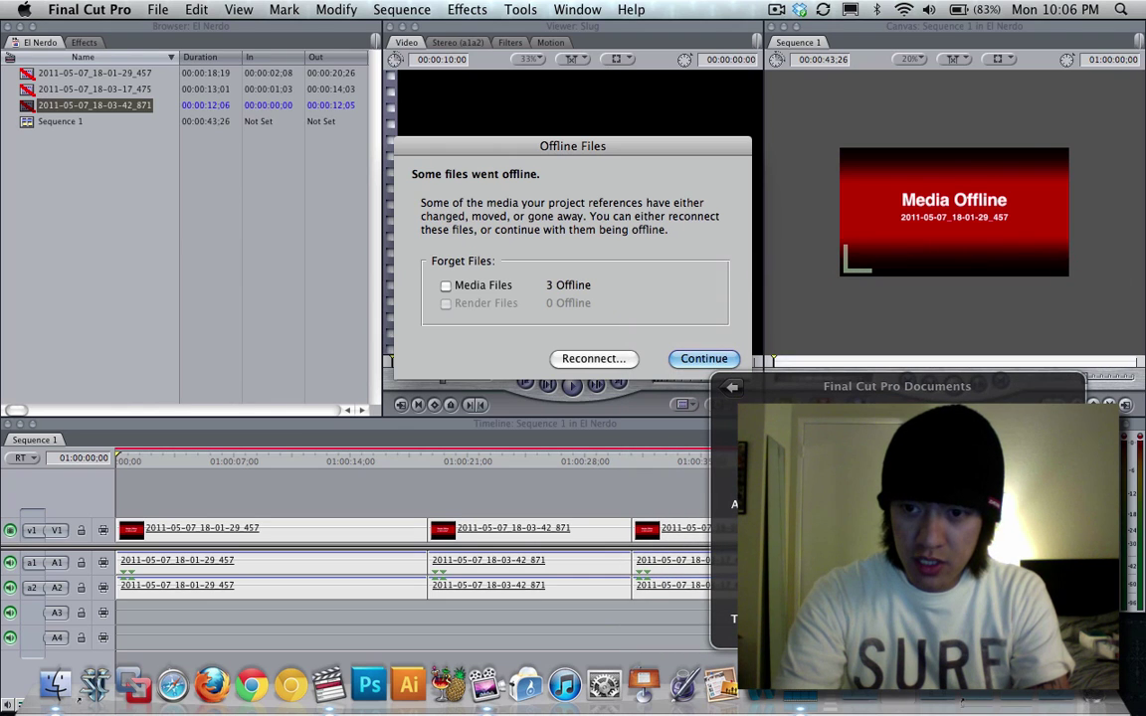
left_click(896, 467)
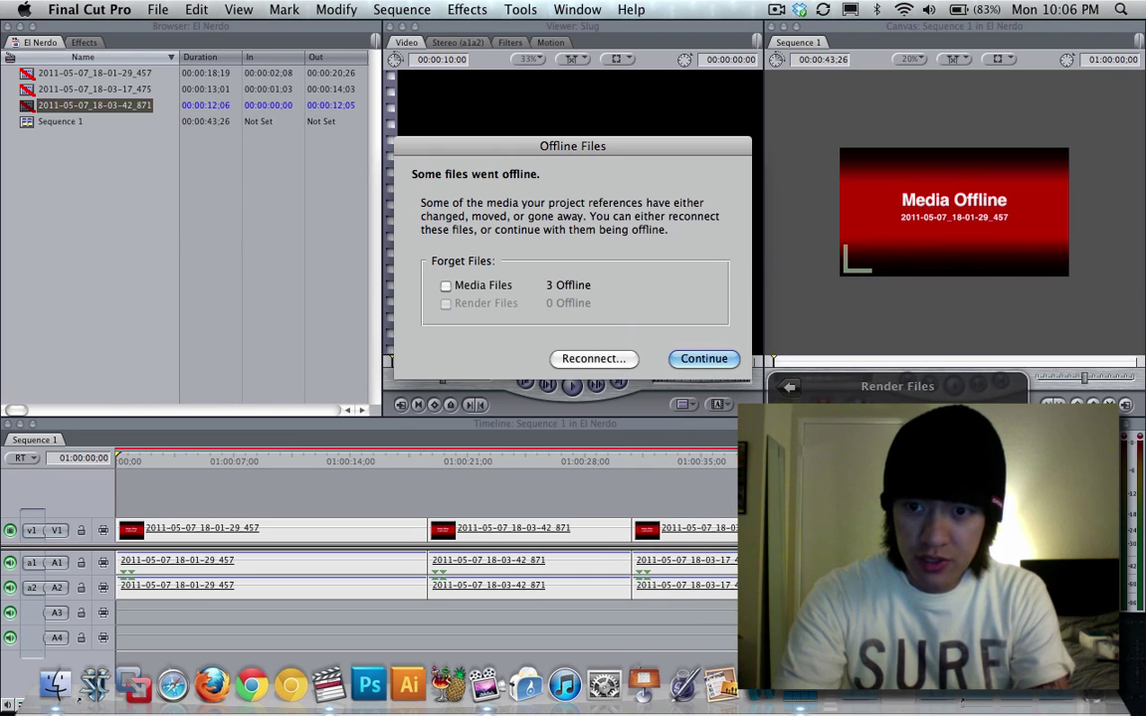
key("Escape")
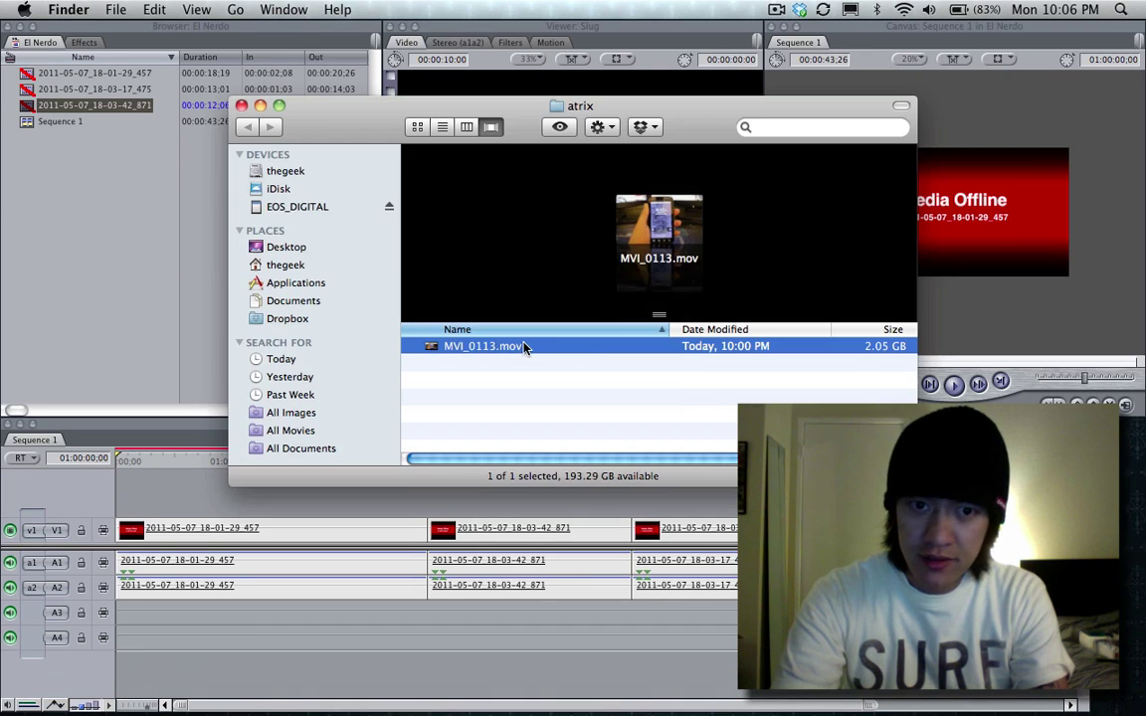
Dismiss Final Cut Pro's offline media warning and create a new project with File > New Project
left_click(58, 167)
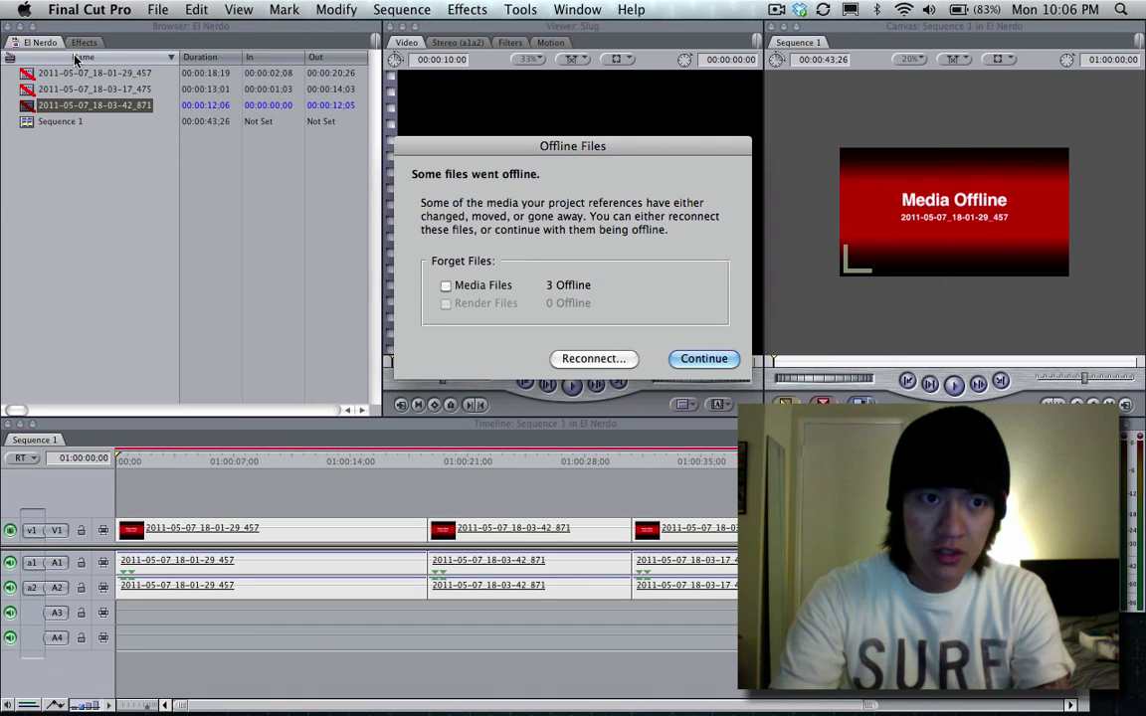
left_click(157, 9)
mouse_move(298, 31)
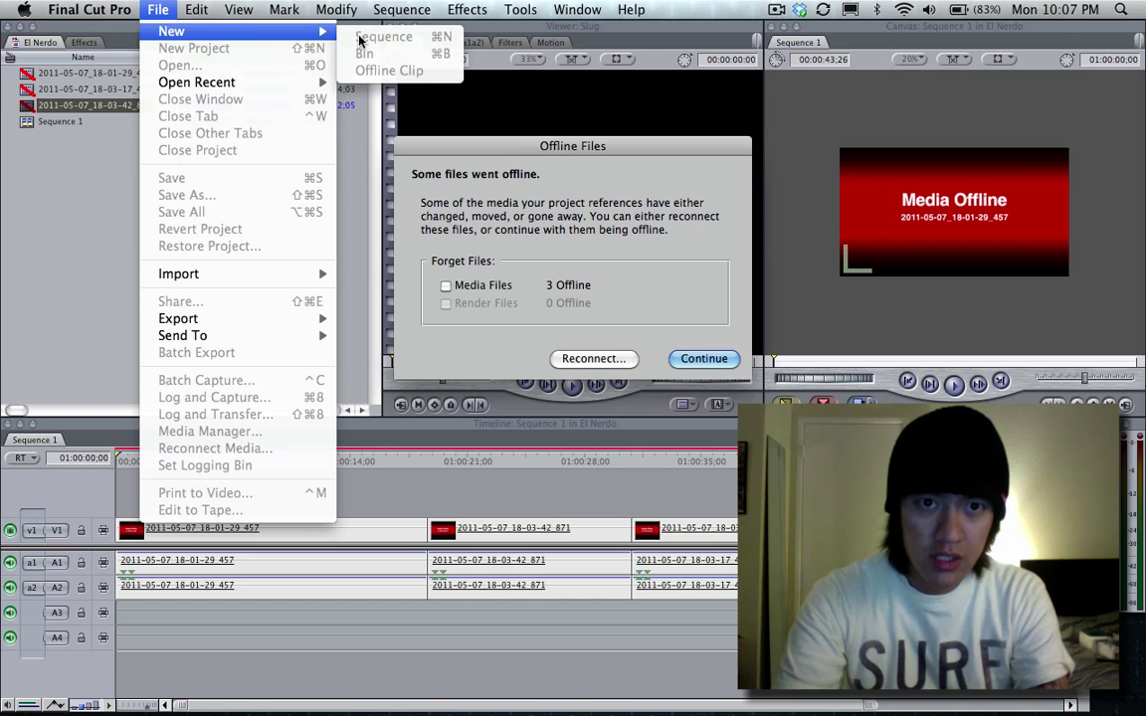
left_click(484, 270)
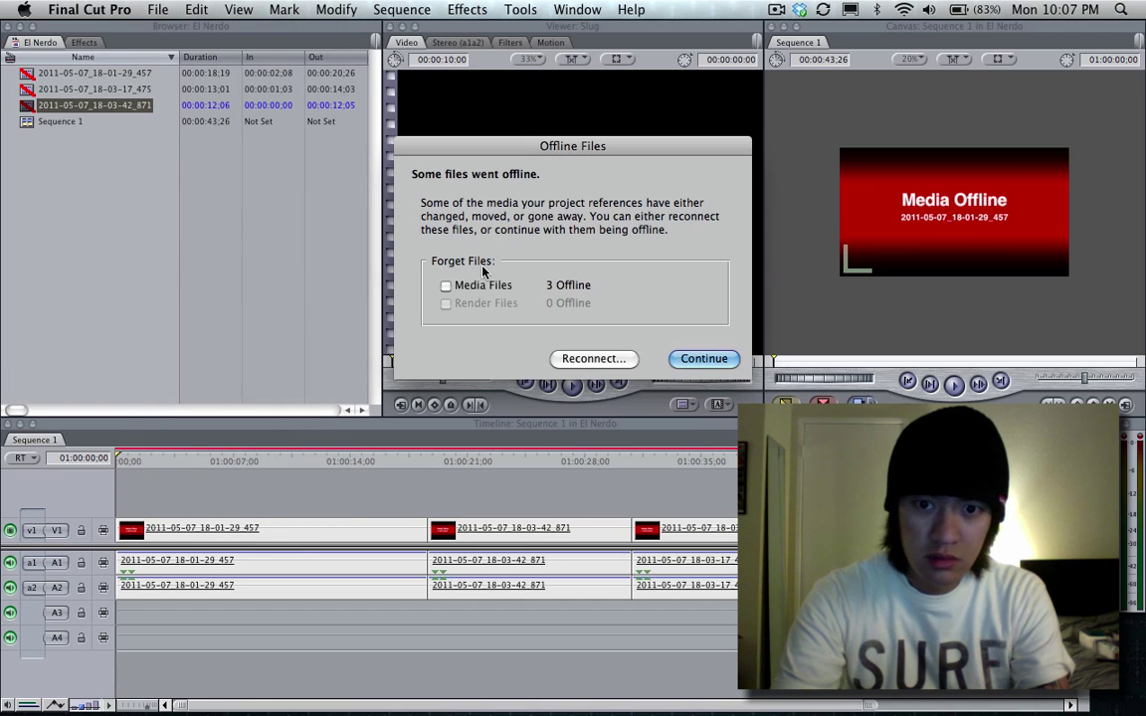
left_click(698, 360)
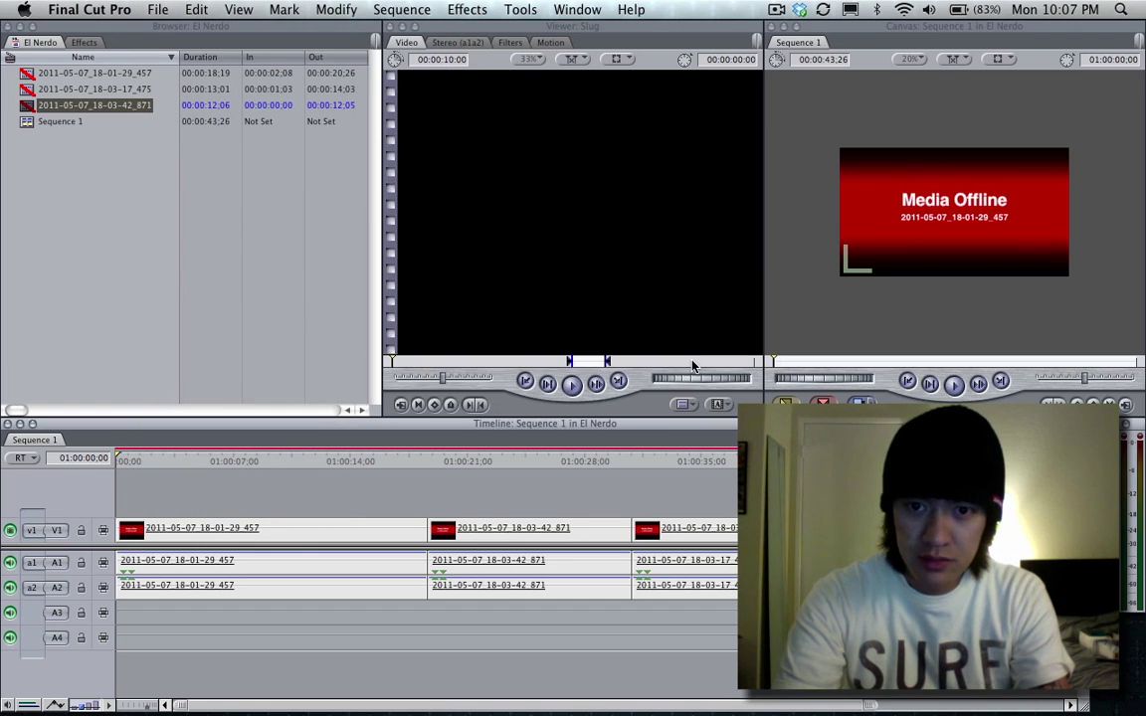
left_click(88, 10)
mouse_move(157, 9)
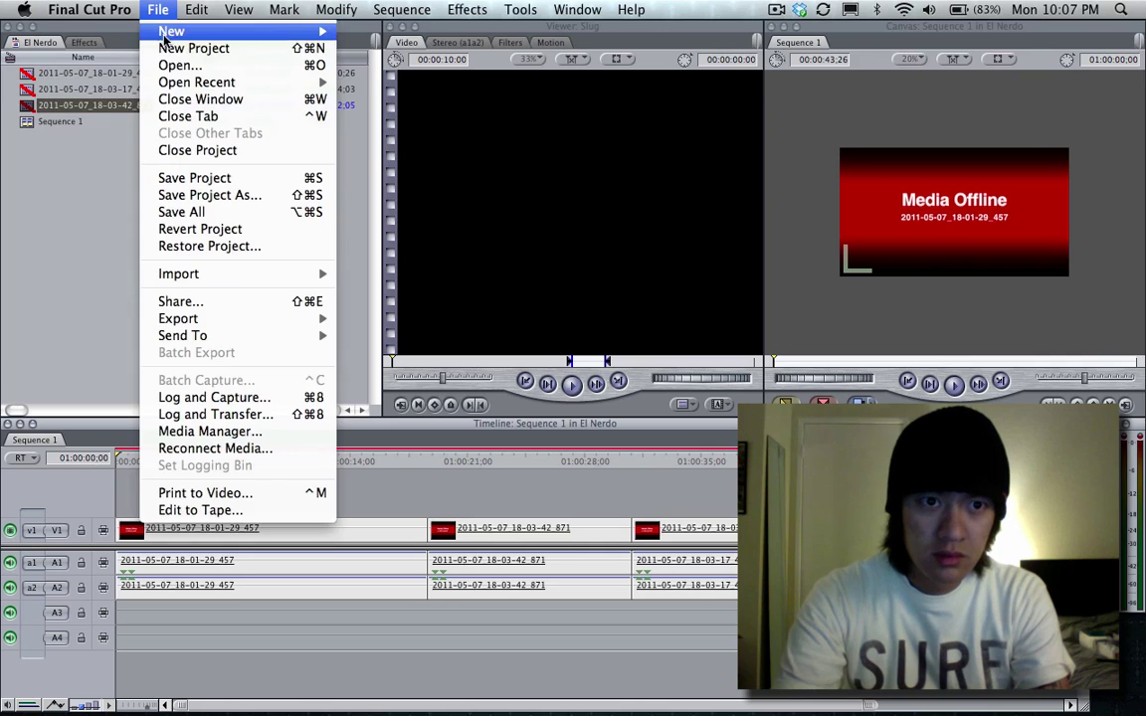
left_click(189, 48)
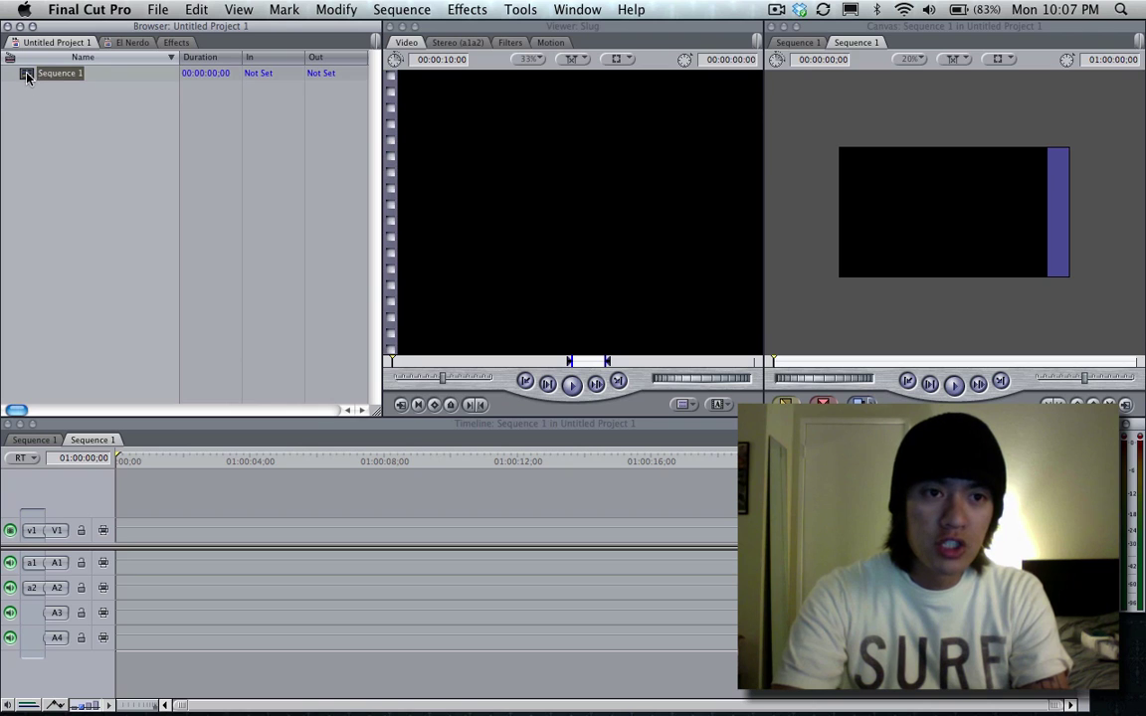
Set the sequence preset in Audio/Video Settings to Apple ProRes 422 (LT) 1280x720 60p 48 kHz
left_click(89, 10)
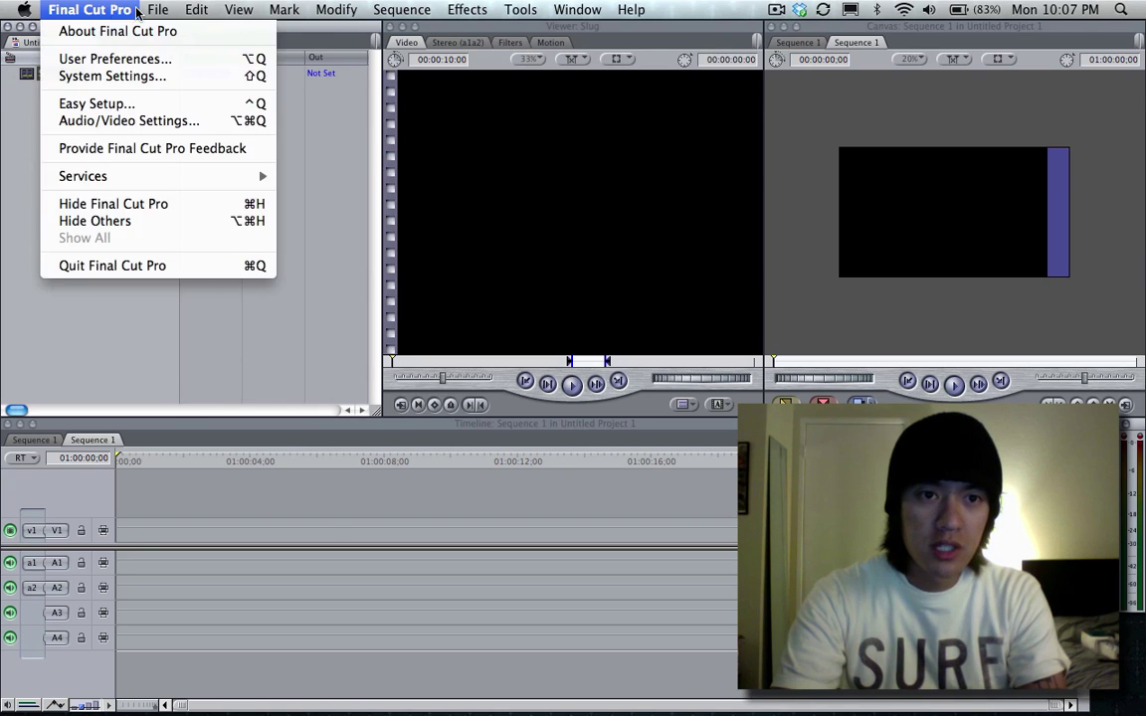
left_click(78, 122)
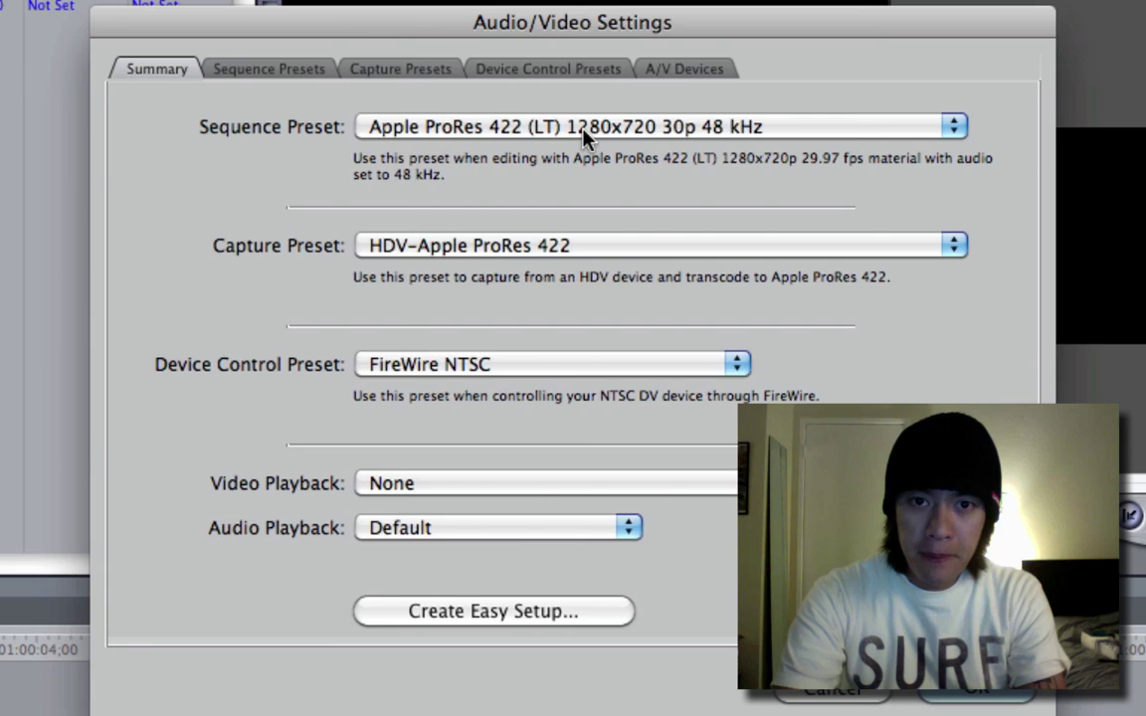
left_click(583, 130)
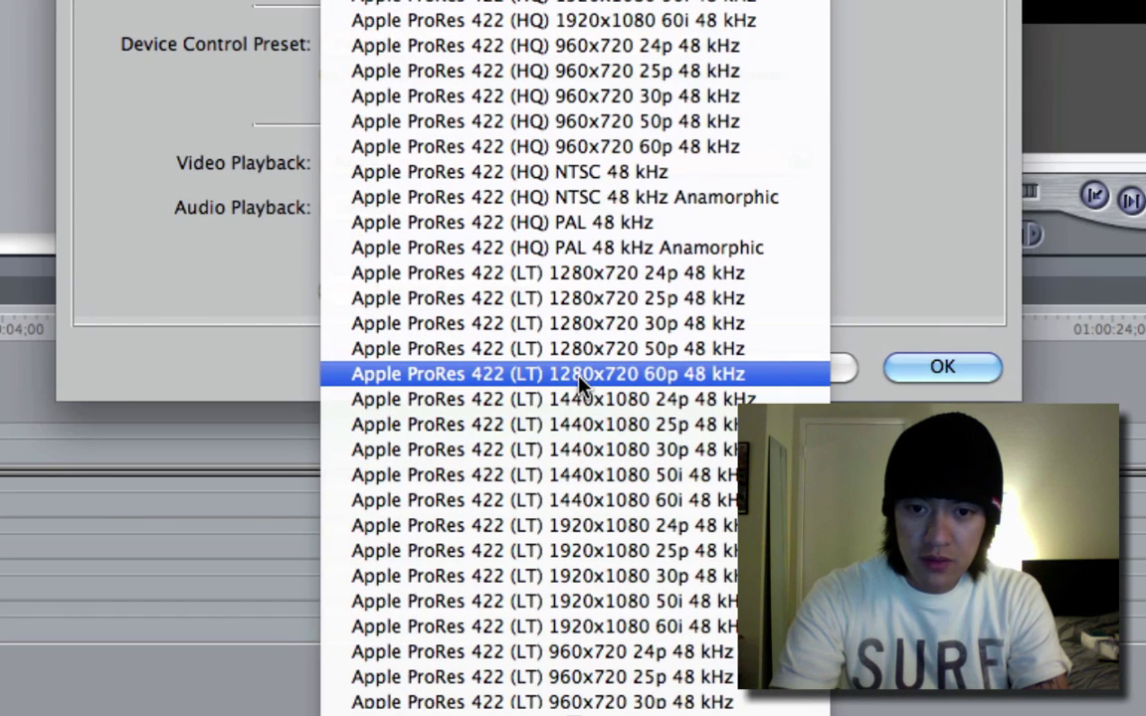
left_click(611, 384)
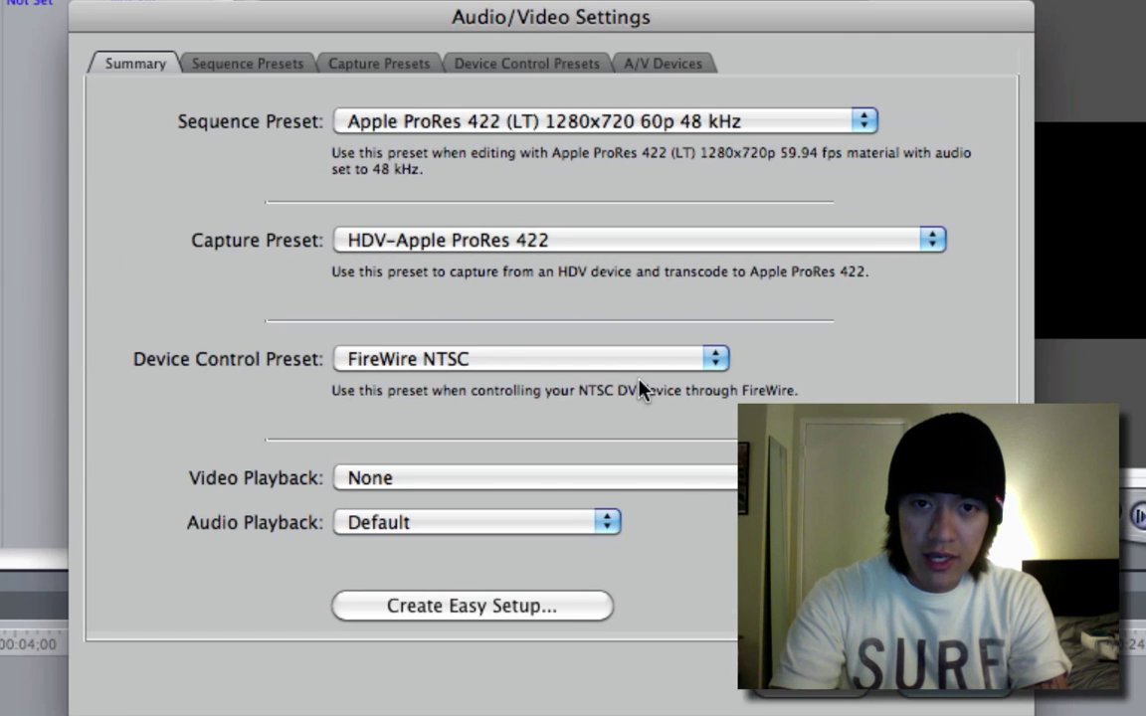
left_click(238, 61)
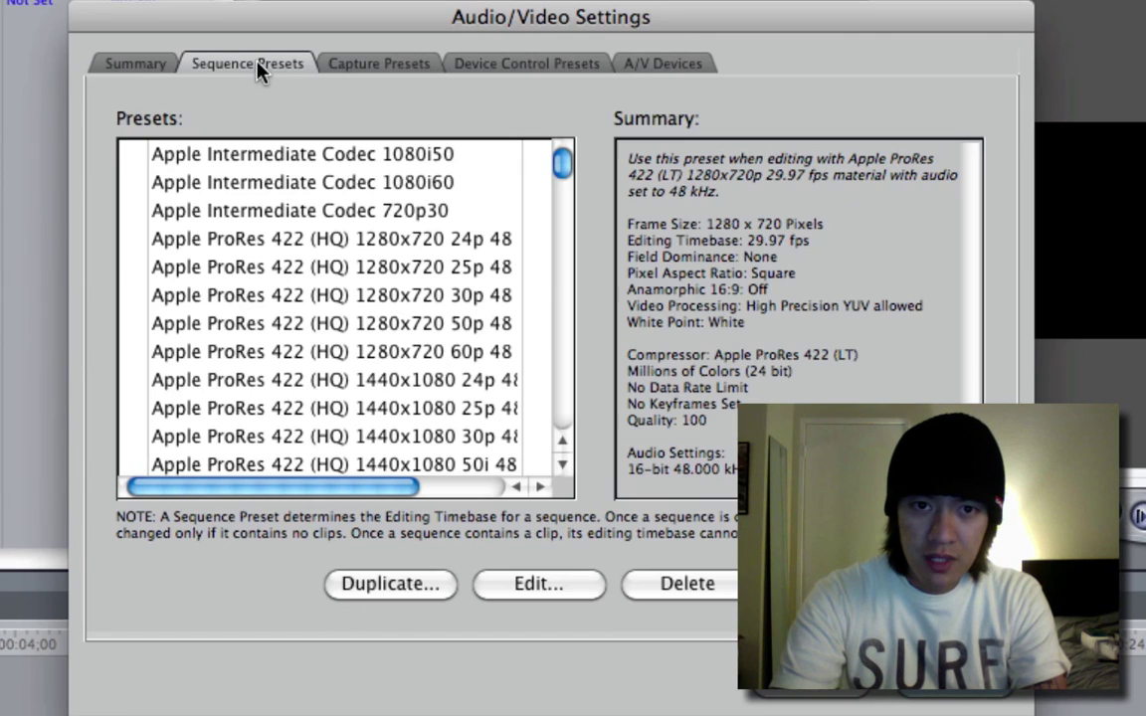
scroll(343, 383, "down", 3)
scroll(343, 383, "down", 7)
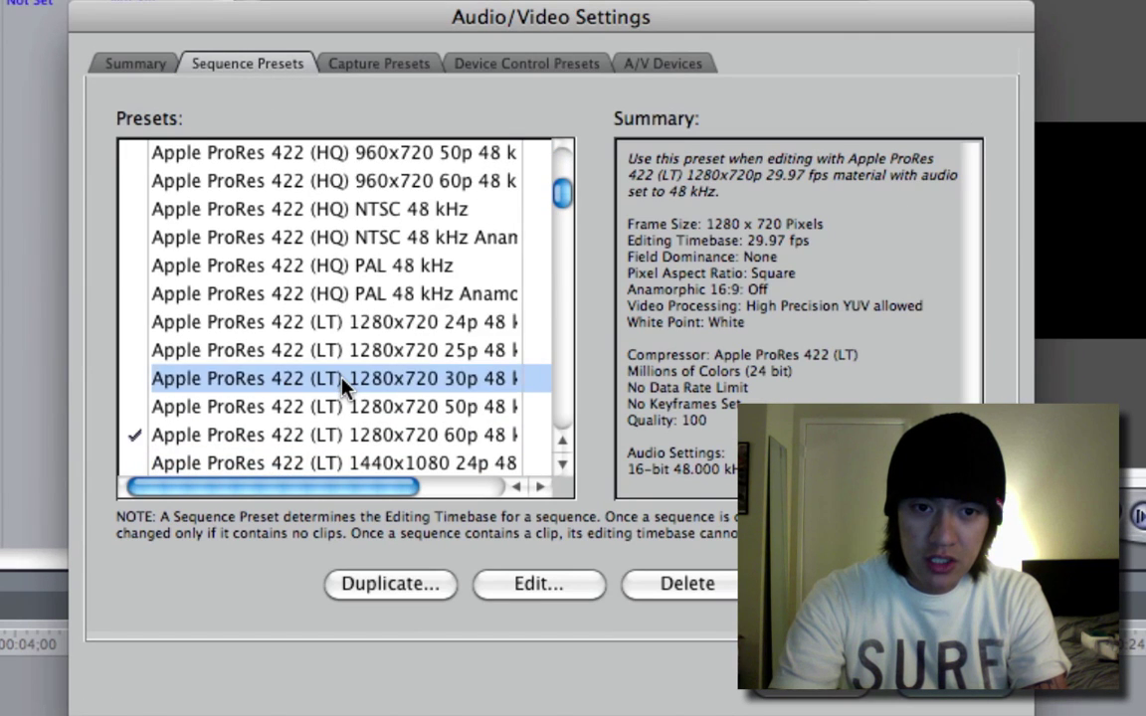
left_click(334, 380)
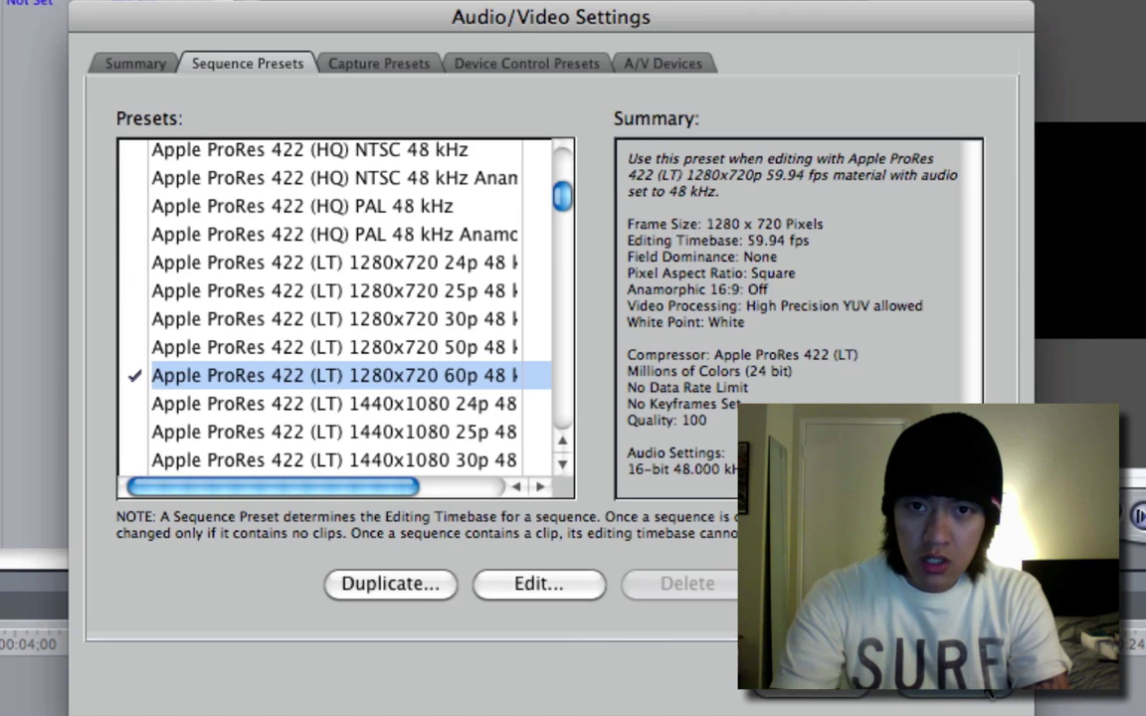
key("Return")
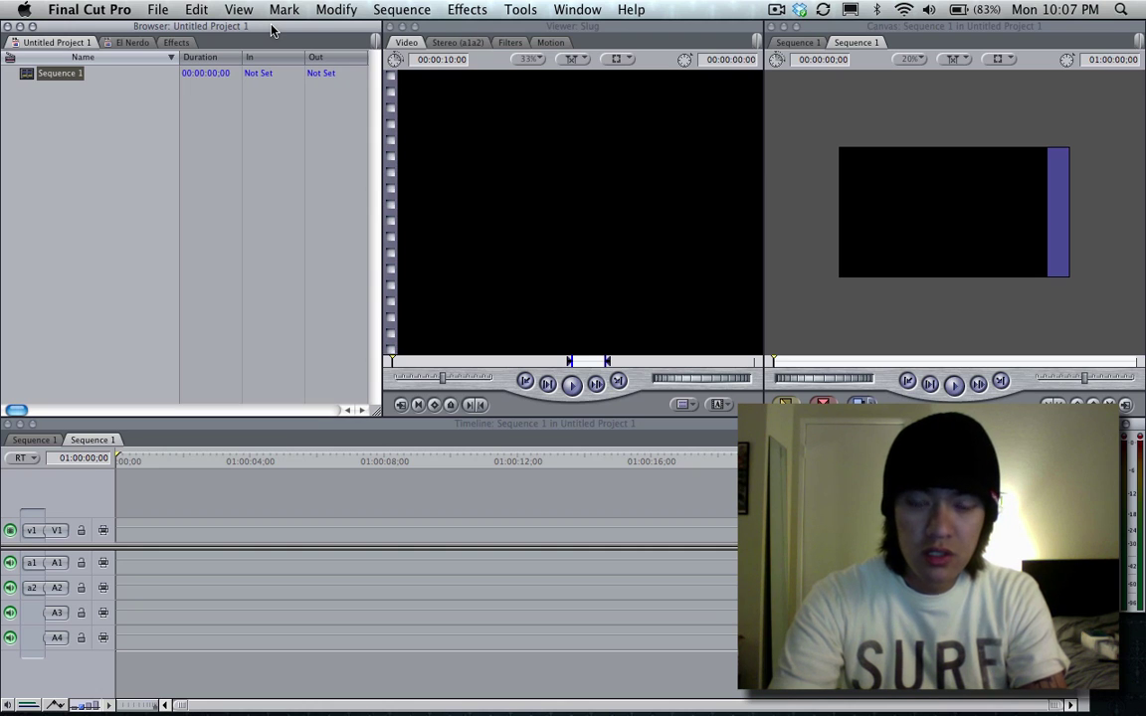
Import the converted MVI_0113.mov from its Finder folder into the Browser next to Sequence 1
left_click_drag(271, 30, 302, 177)
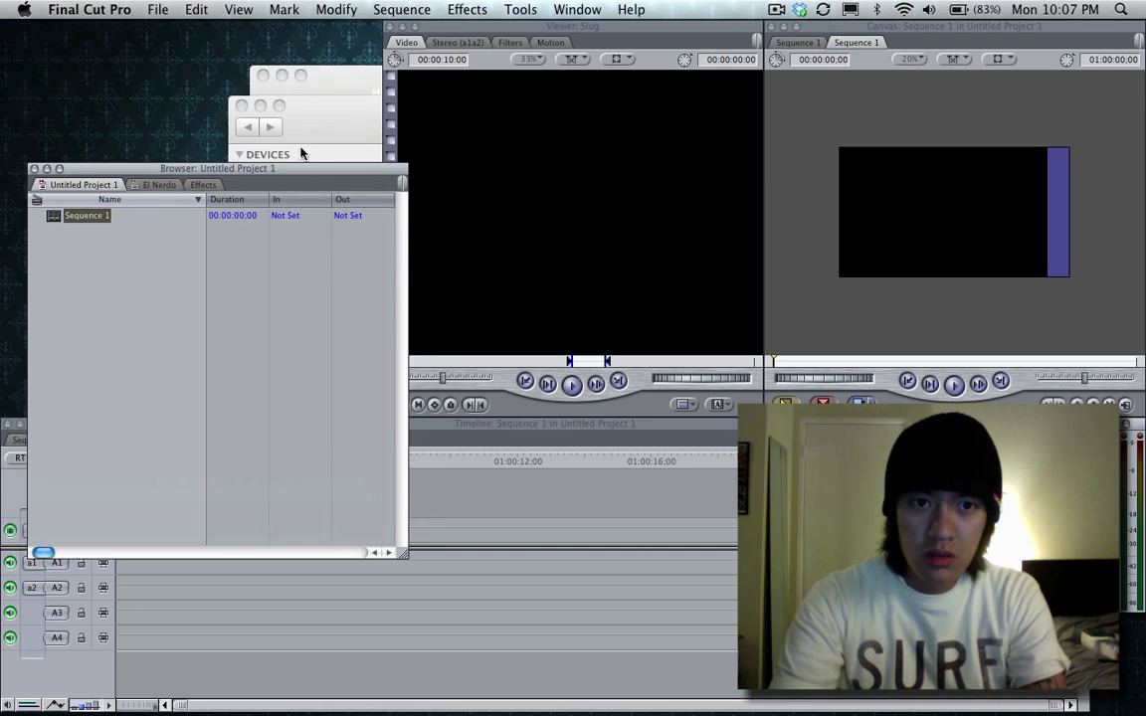
left_click(301, 153)
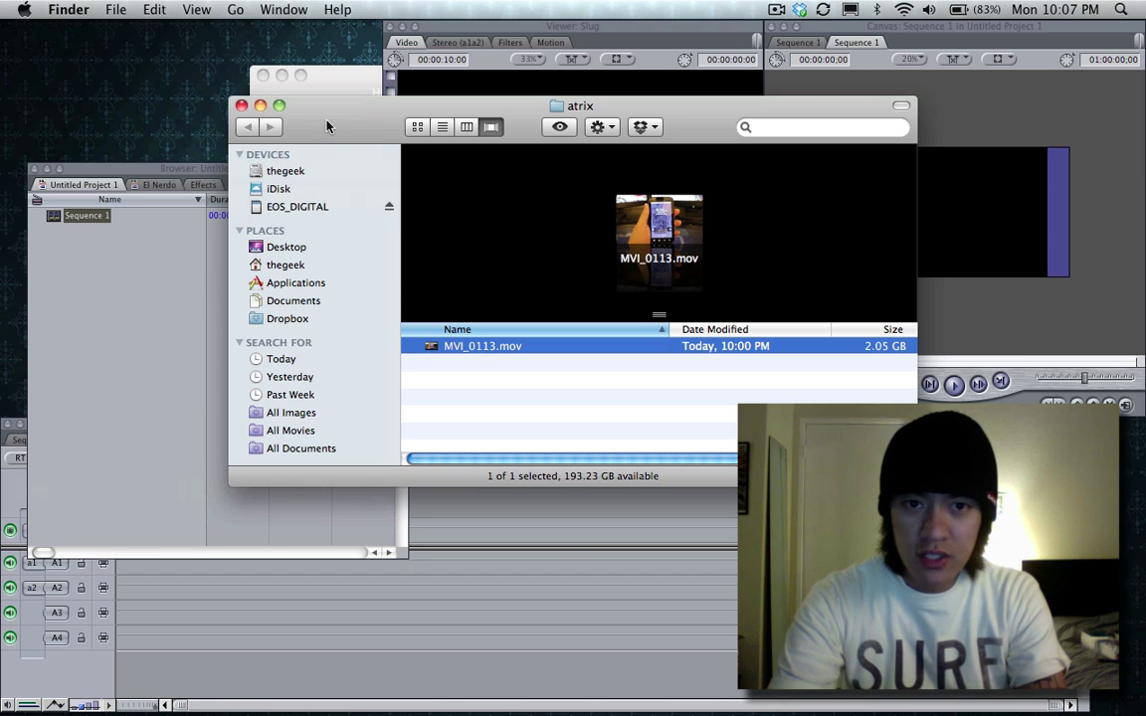
left_click_drag(326, 123, 556, 80)
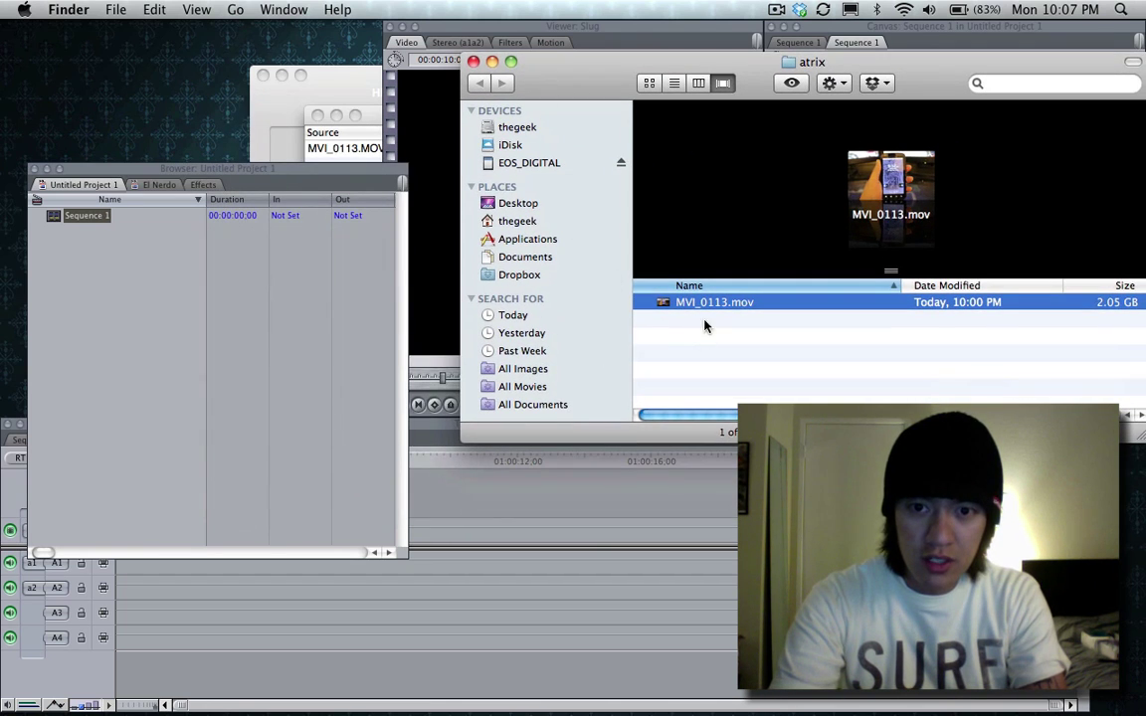
left_click_drag(704, 326, 179, 315)
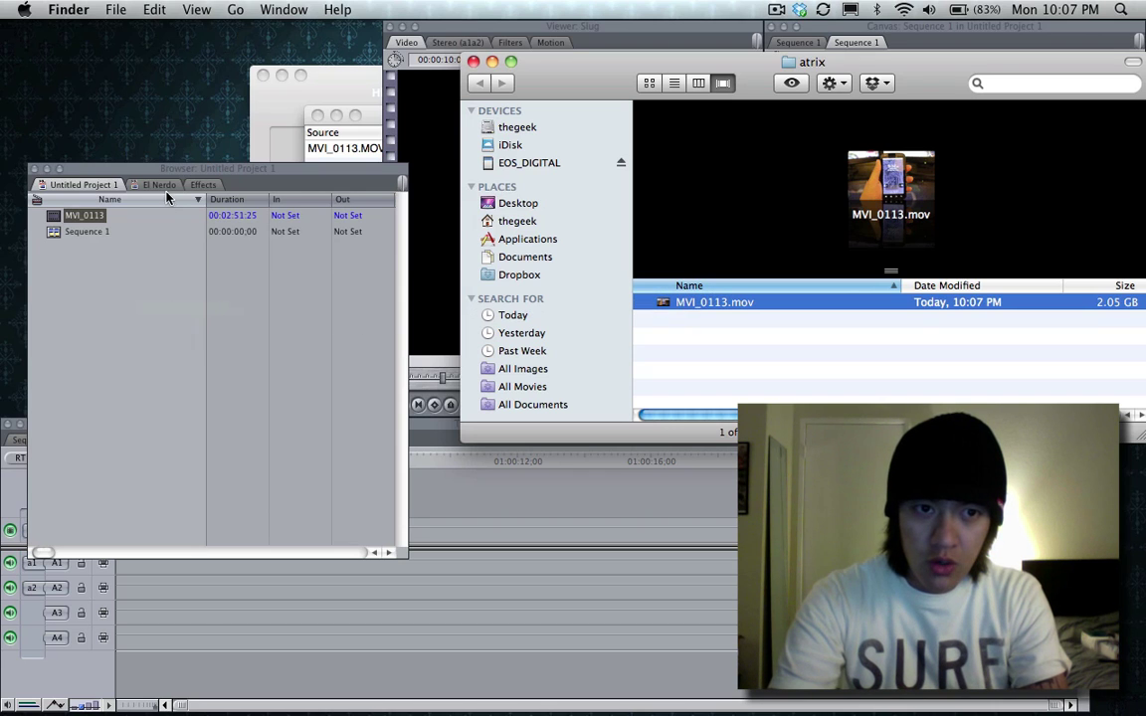
left_click_drag(159, 170, 152, 31)
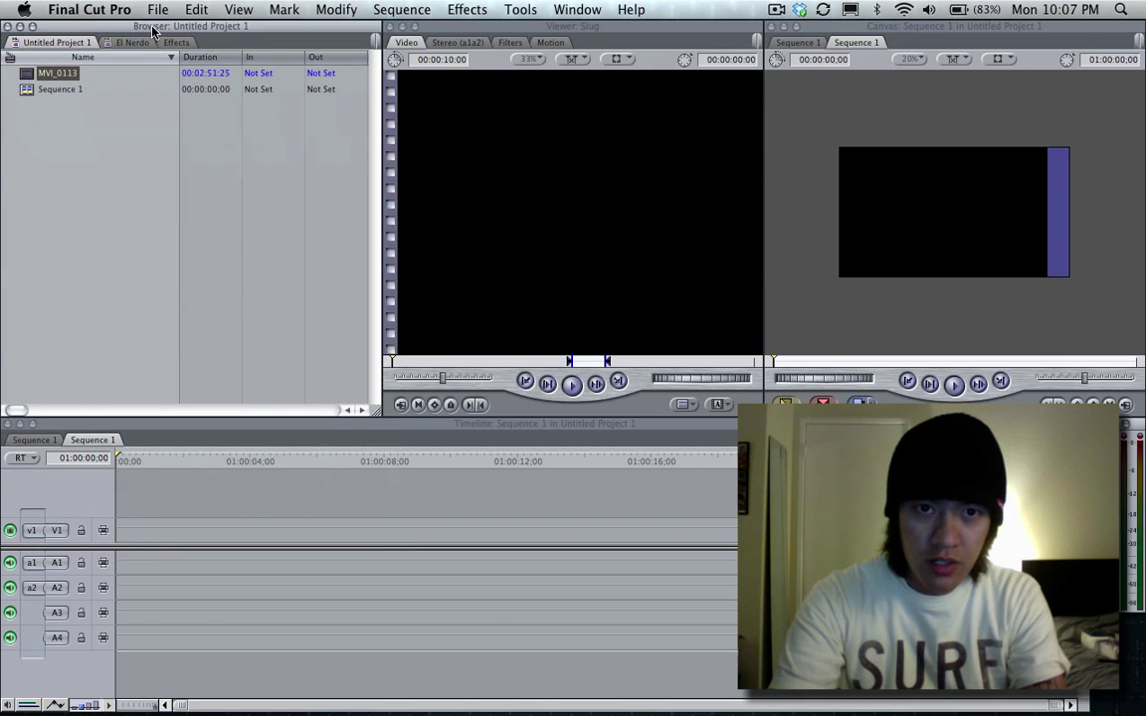
left_click(157, 10)
mouse_move(227, 283)
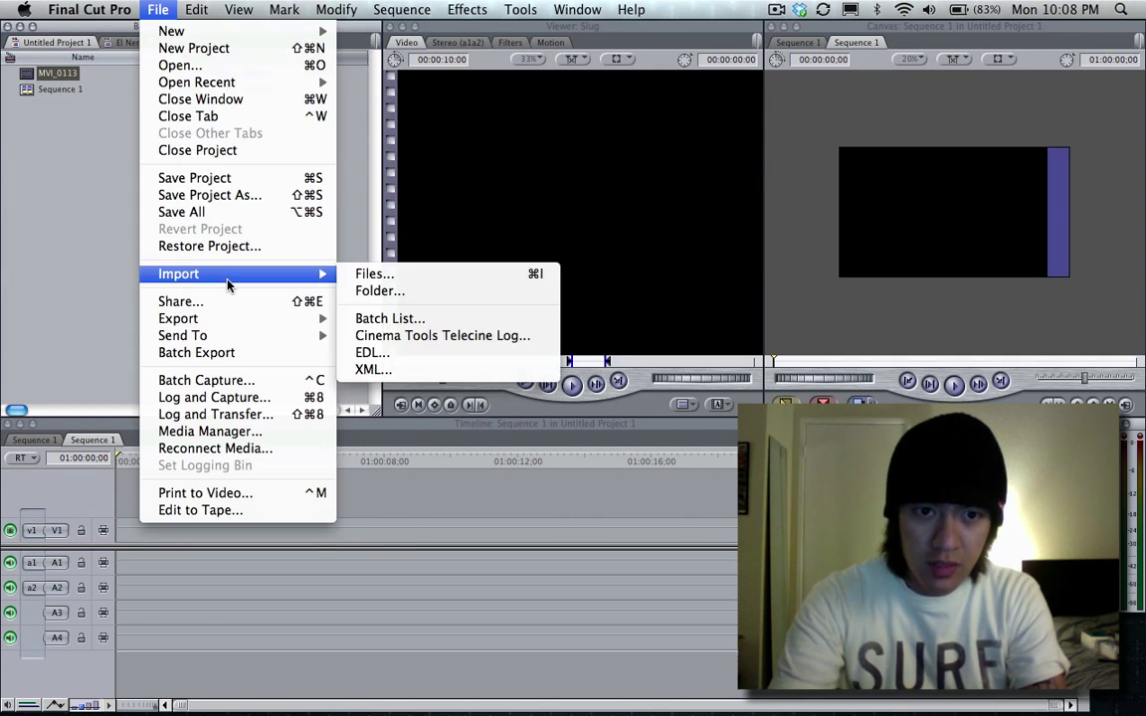
left_click(376, 273)
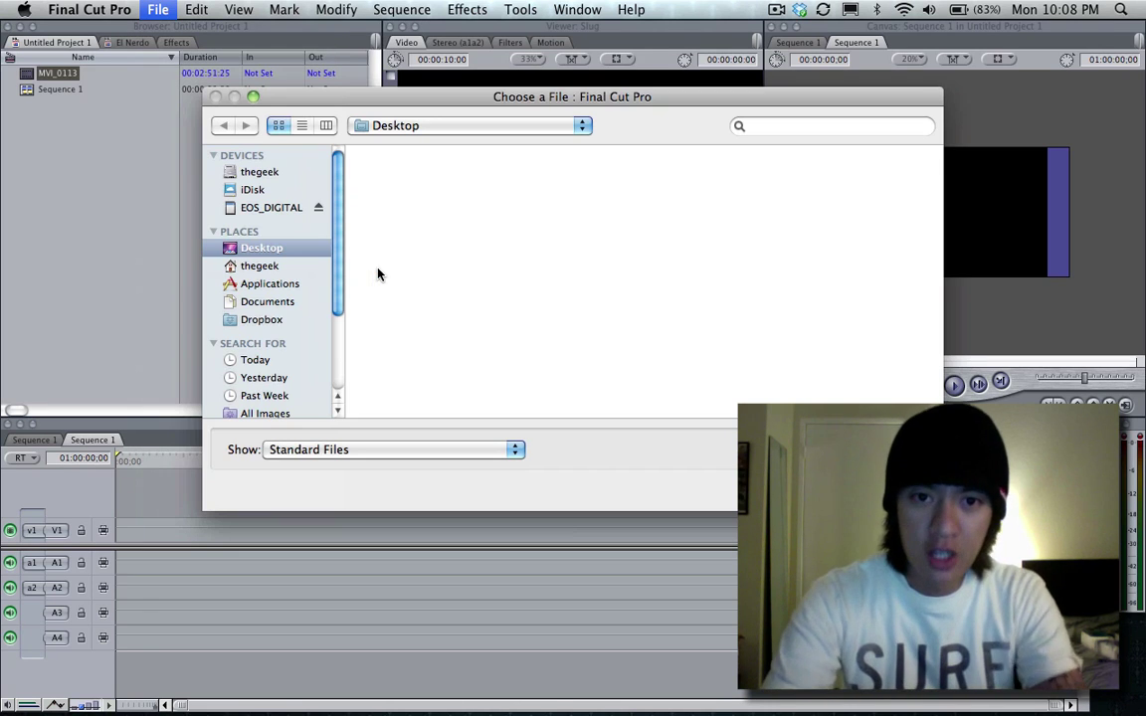
left_click(261, 302)
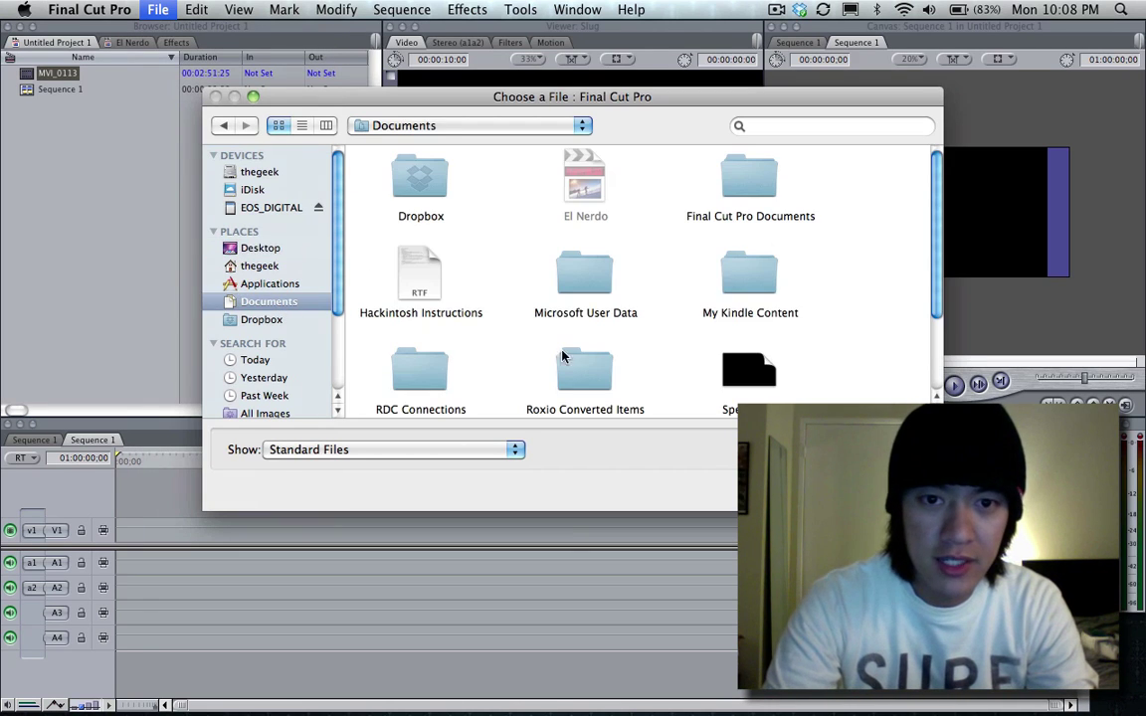
double_click(734, 184)
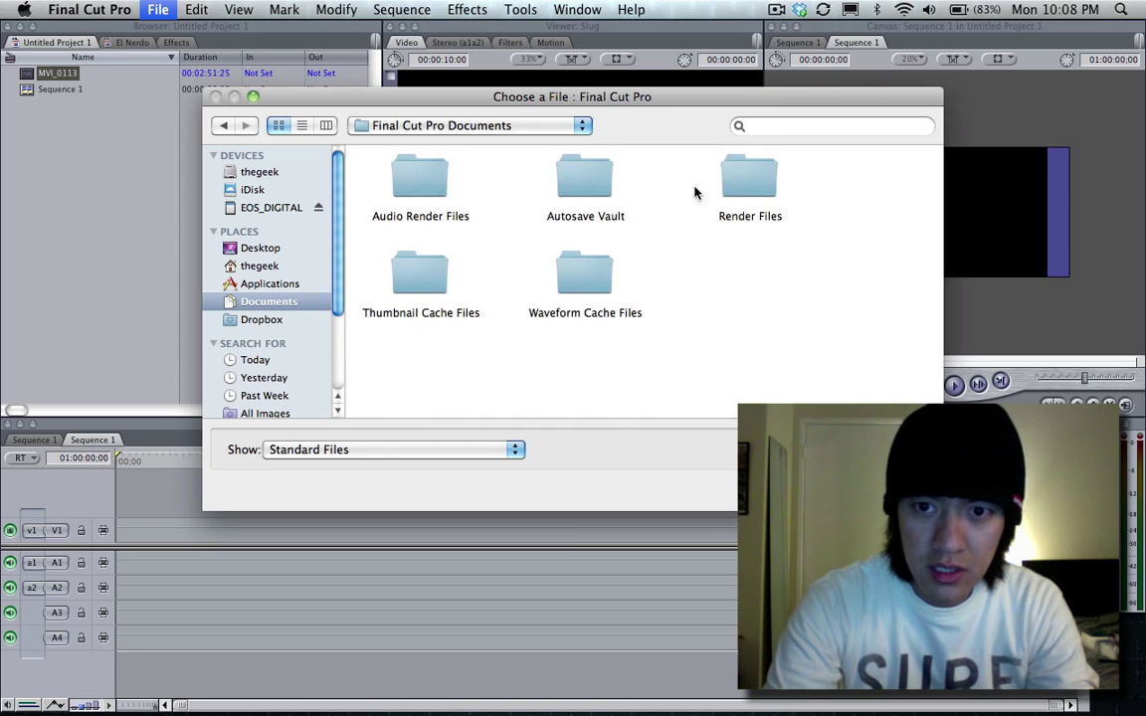
double_click(734, 184)
double_click(418, 179)
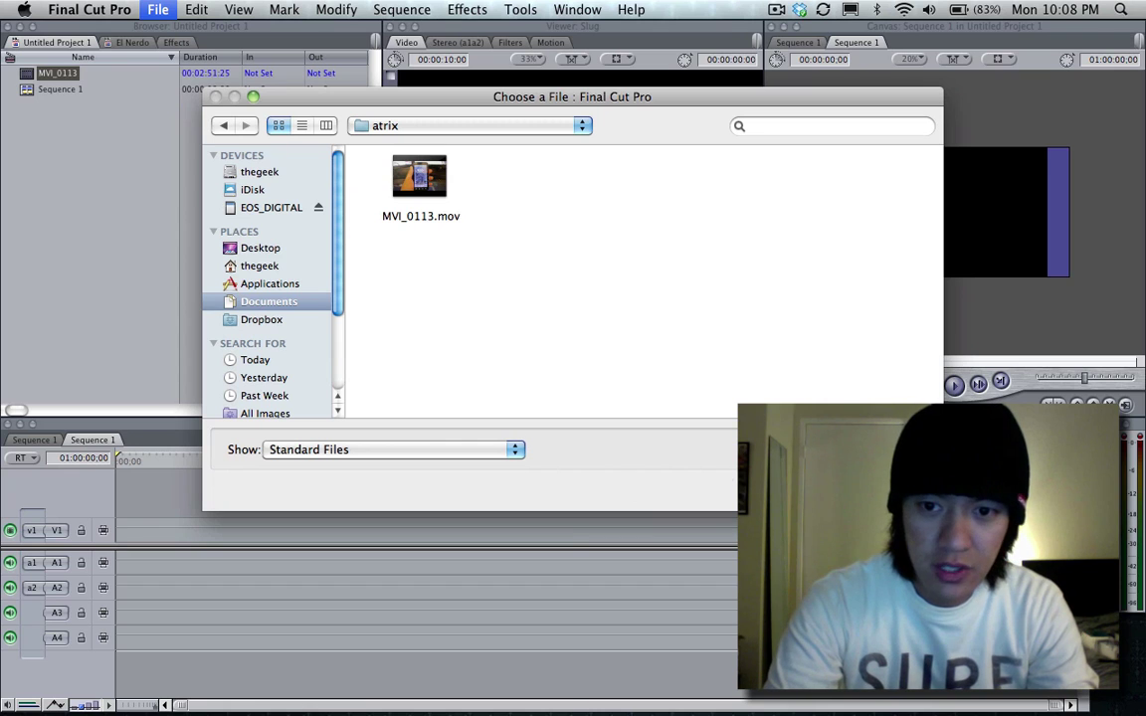
key("Return")
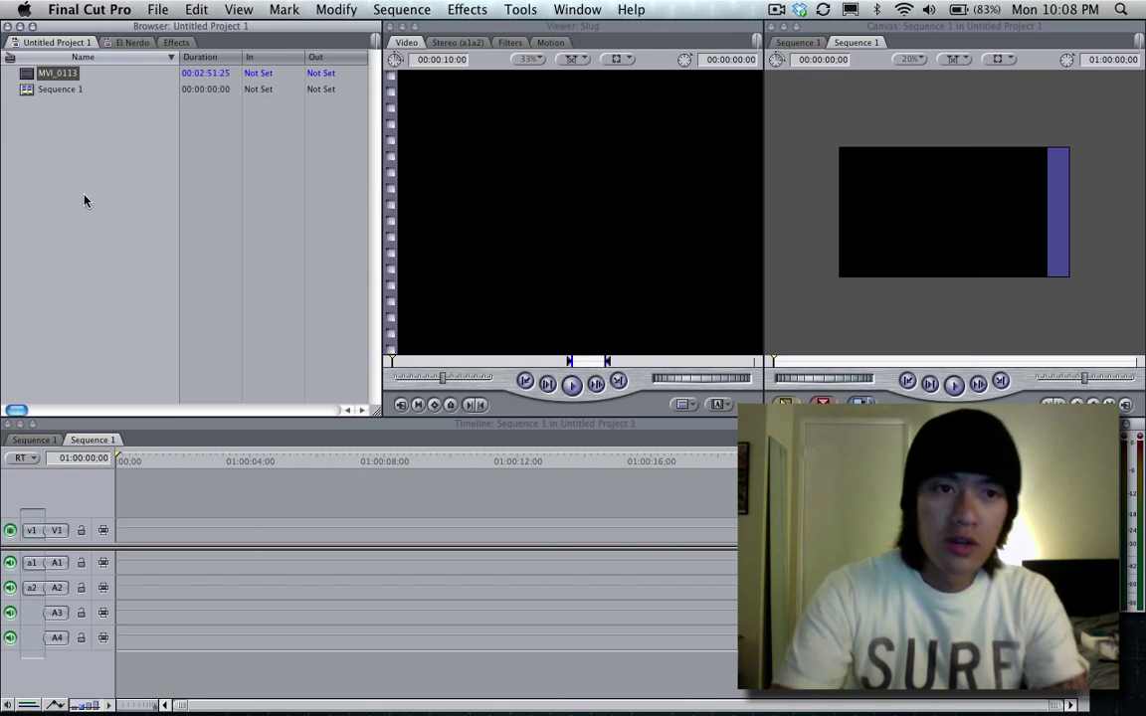
scroll(165, 180, "right", 8)
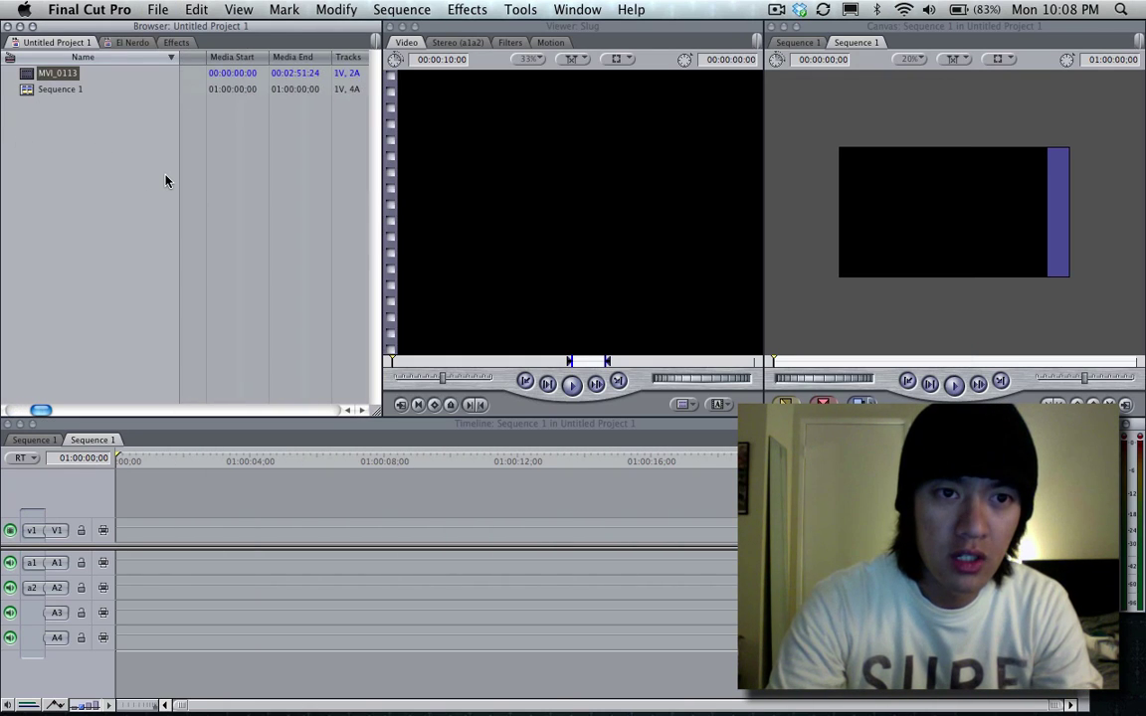
scroll(165, 180, "right", 5)
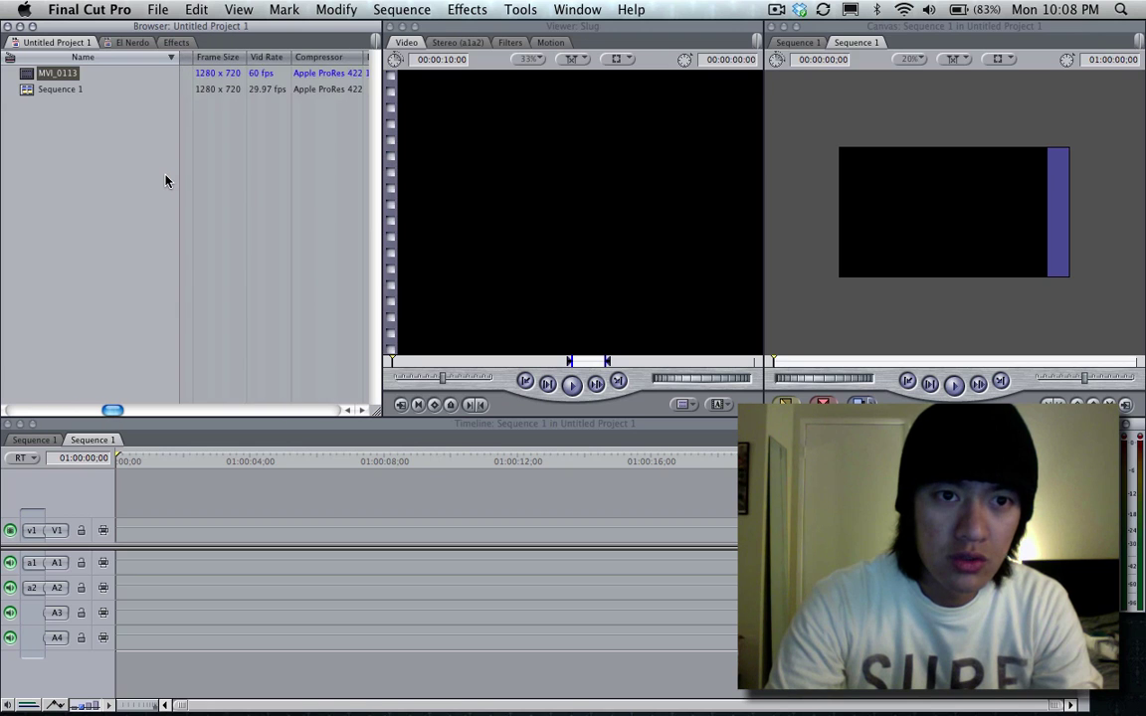
scroll(165, 180, "left", 4)
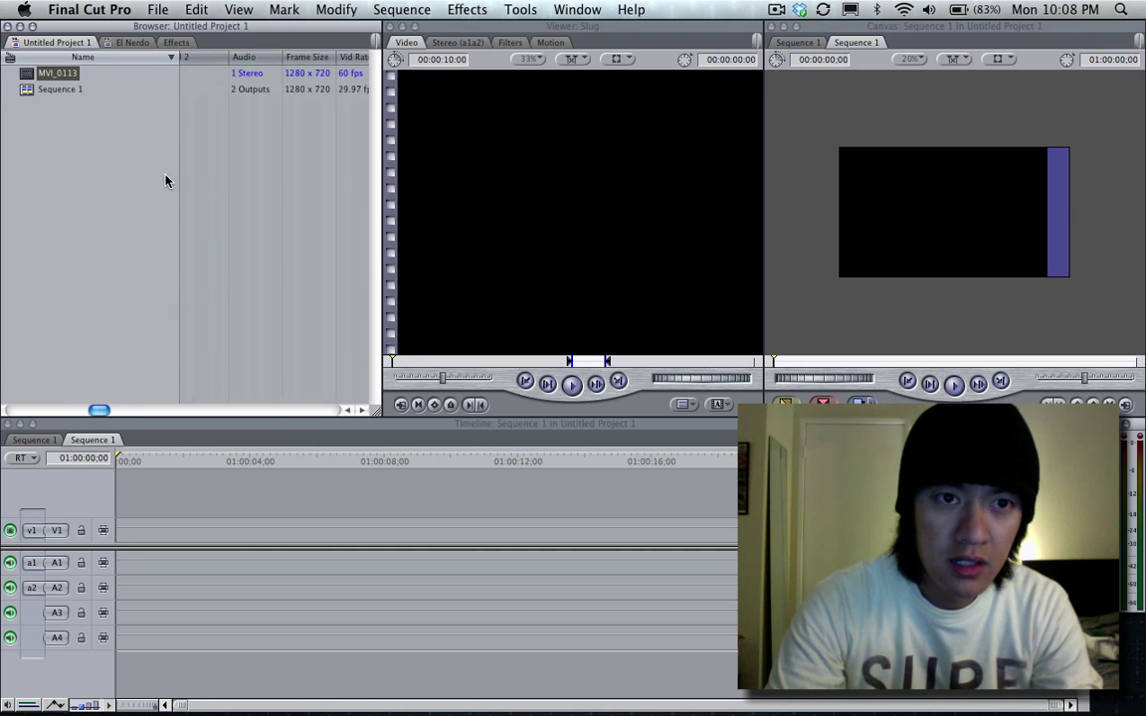
scroll(165, 180, "right", 2)
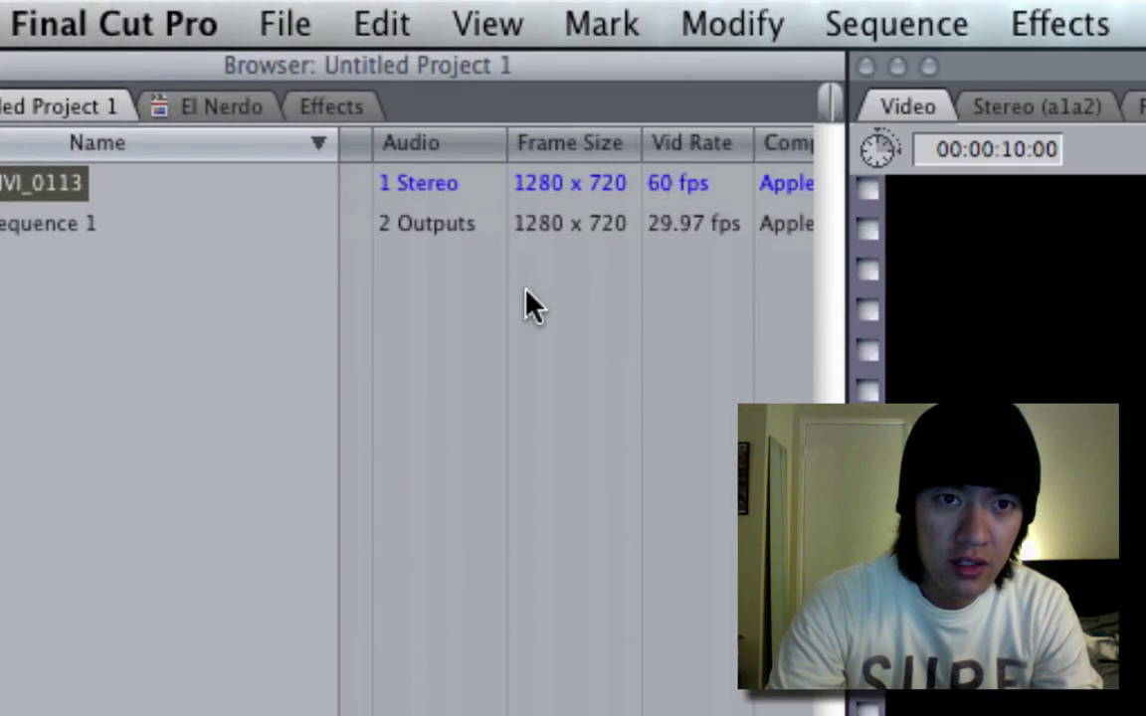
left_click(673, 226)
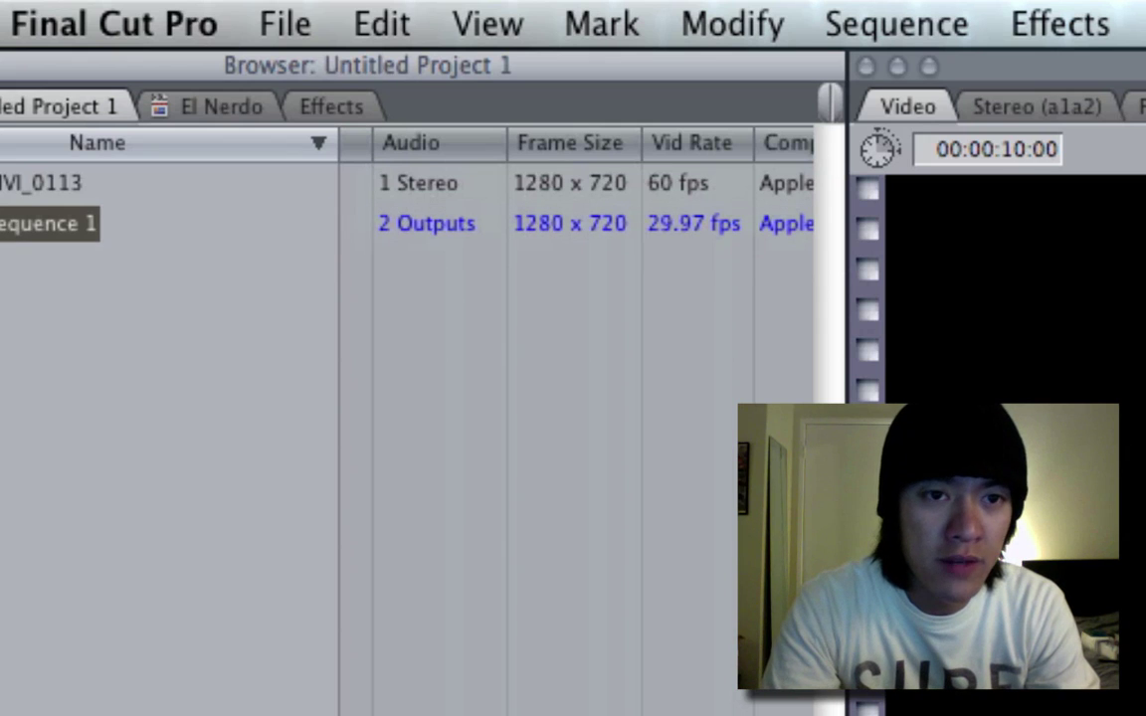
Drop MVI_0113 into Sequence 1, let the sequence change to match the clip's 60 fps, and scrub it
left_click_drag(27, 72, 132, 532)
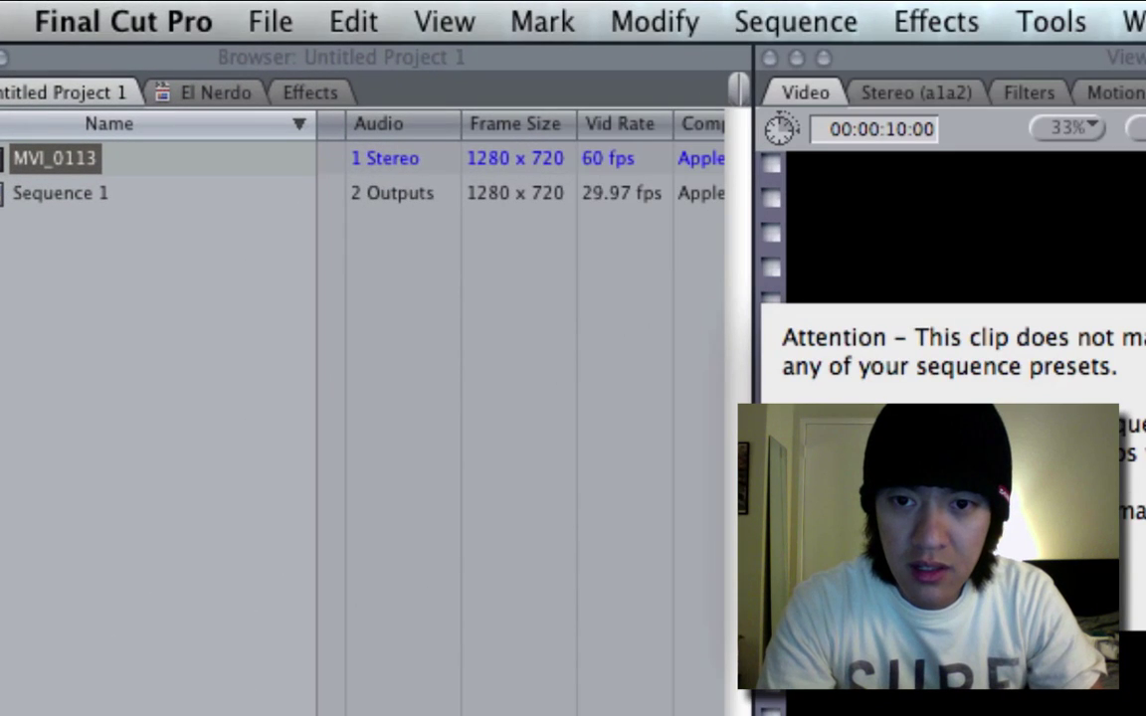
key("Return")
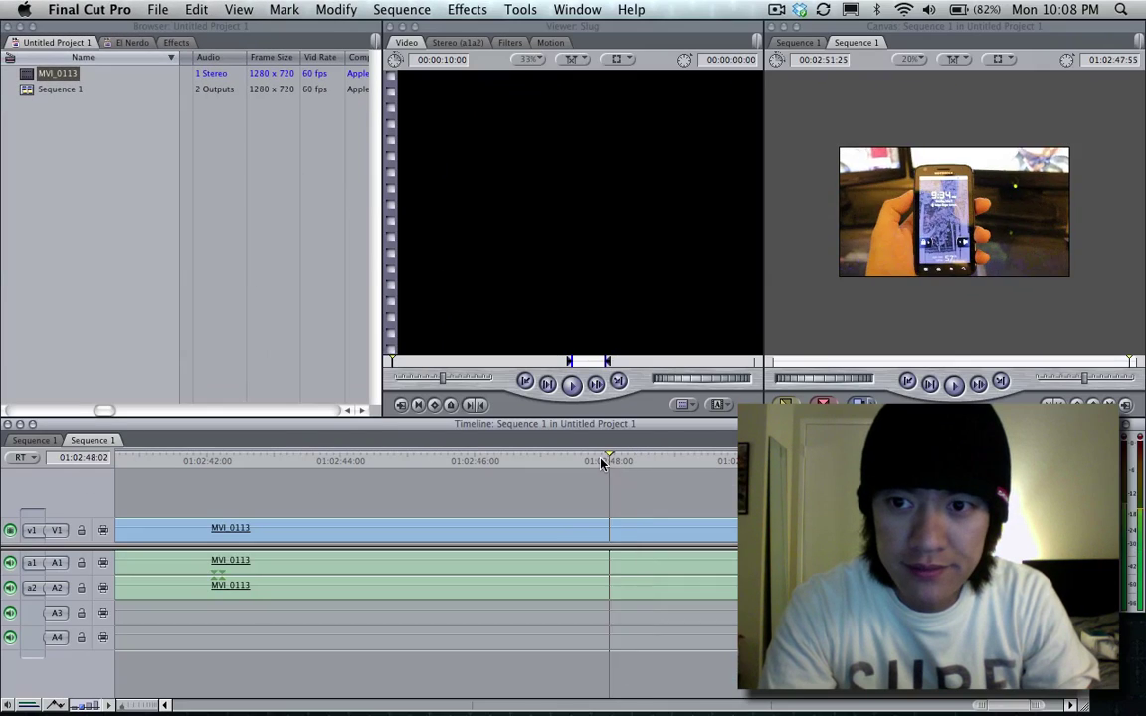
left_click_drag(605, 463, 146, 468)
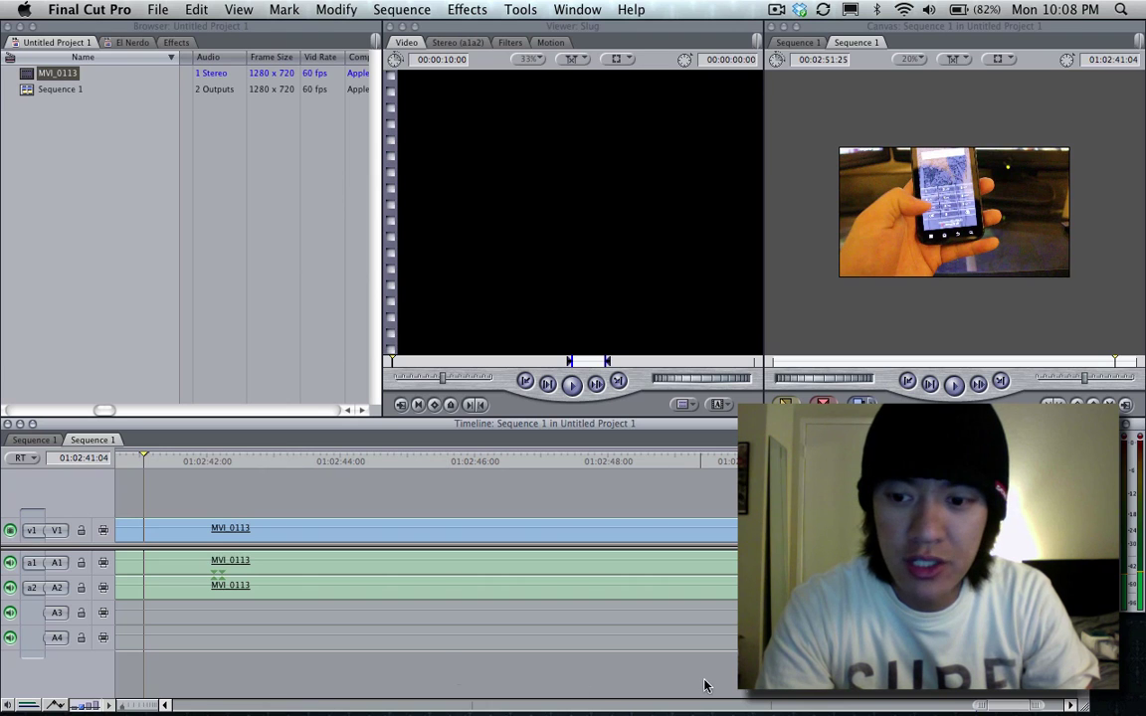
Zoom the timeline out to show the whole clip and return the playhead to the start
left_click_drag(981, 706, 154, 710)
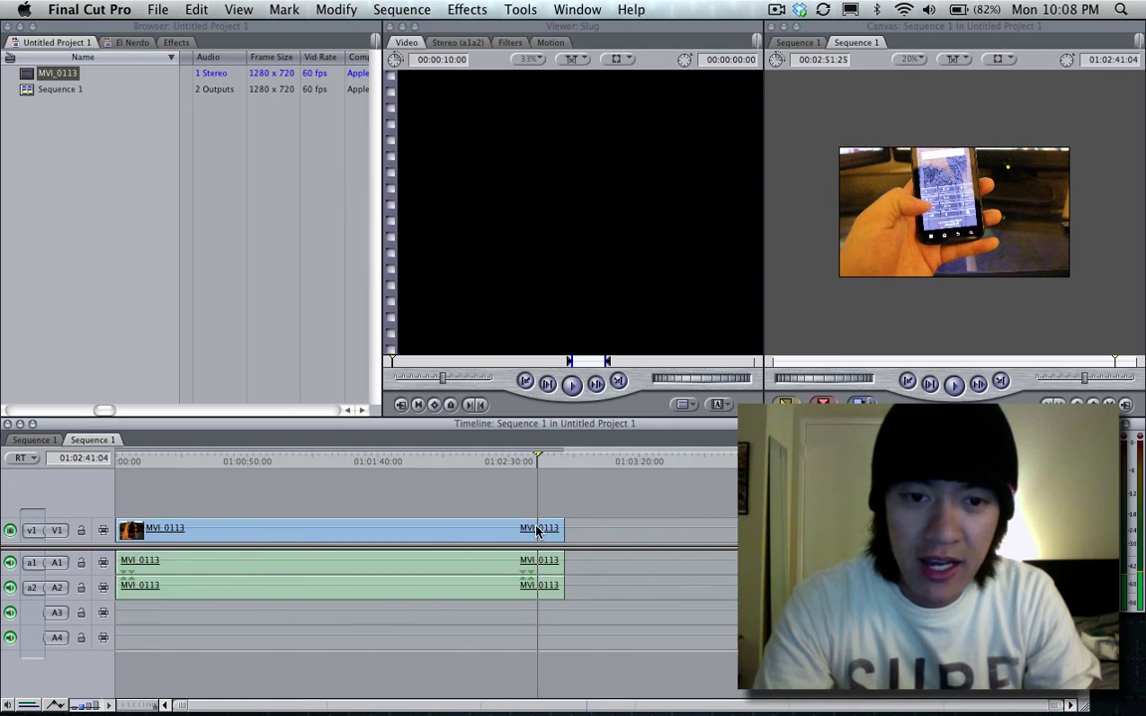
left_click(513, 462)
left_click_drag(513, 461, 124, 462)
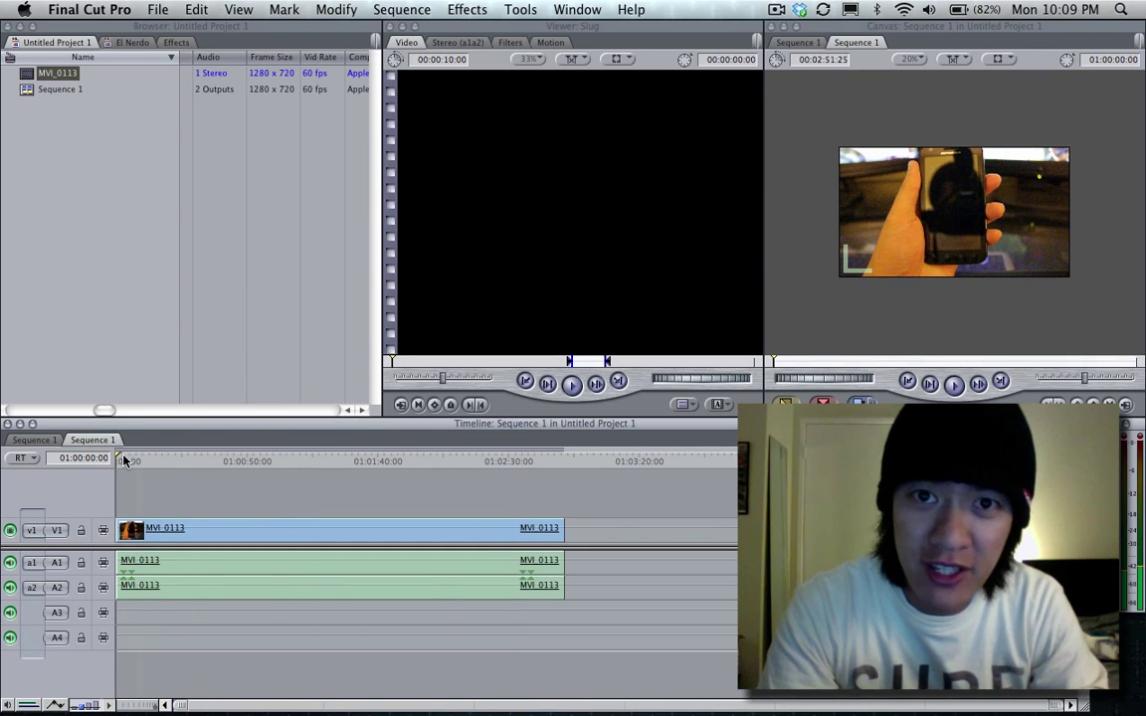